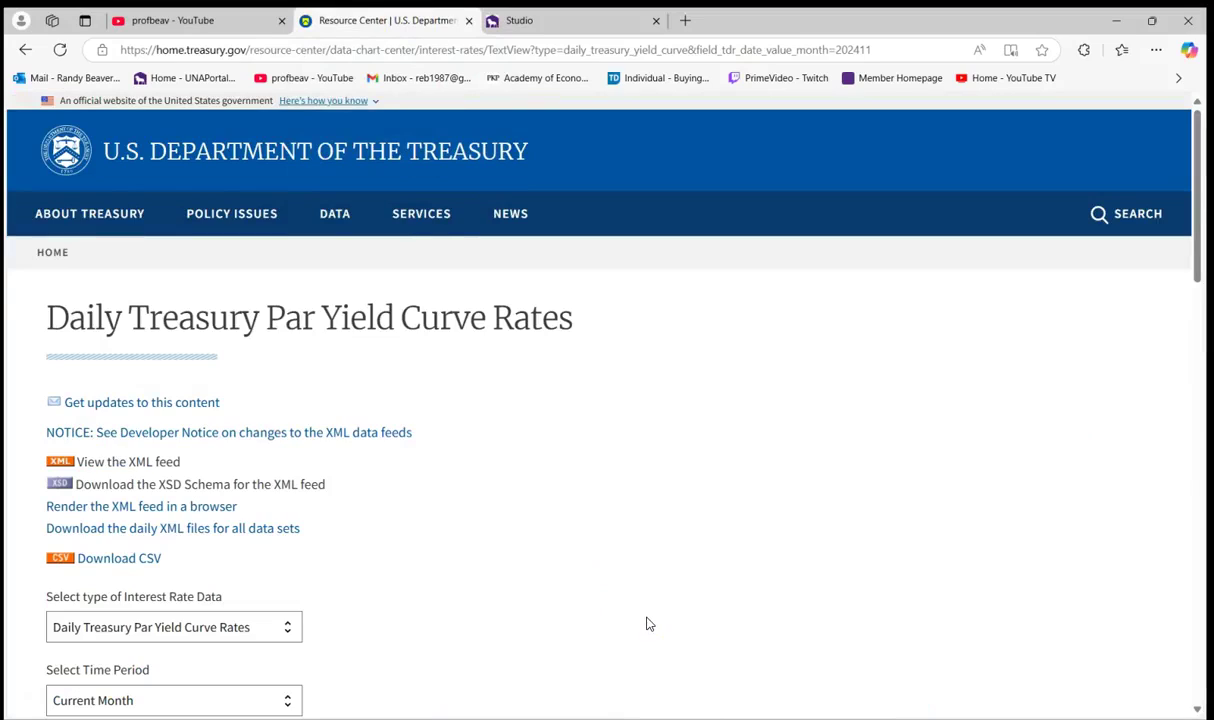
Look over the current month's Daily Treasury Par Yield Curve Rates table and the methodology notes beneath it.
{"action": "scroll", "coordinate": [646, 624], "scroll_direction": "down", "scroll_amount": 7}
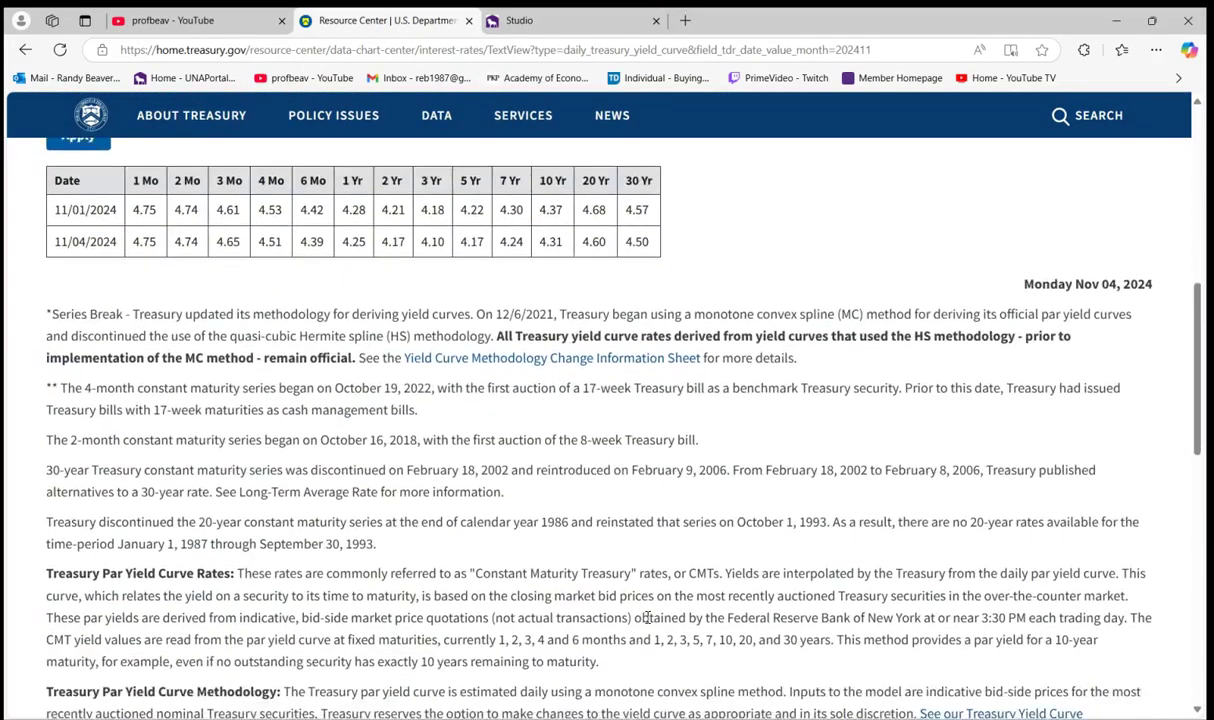
{"action": "scroll", "coordinate": [647, 618], "scroll_direction": "down", "scroll_amount": 1}
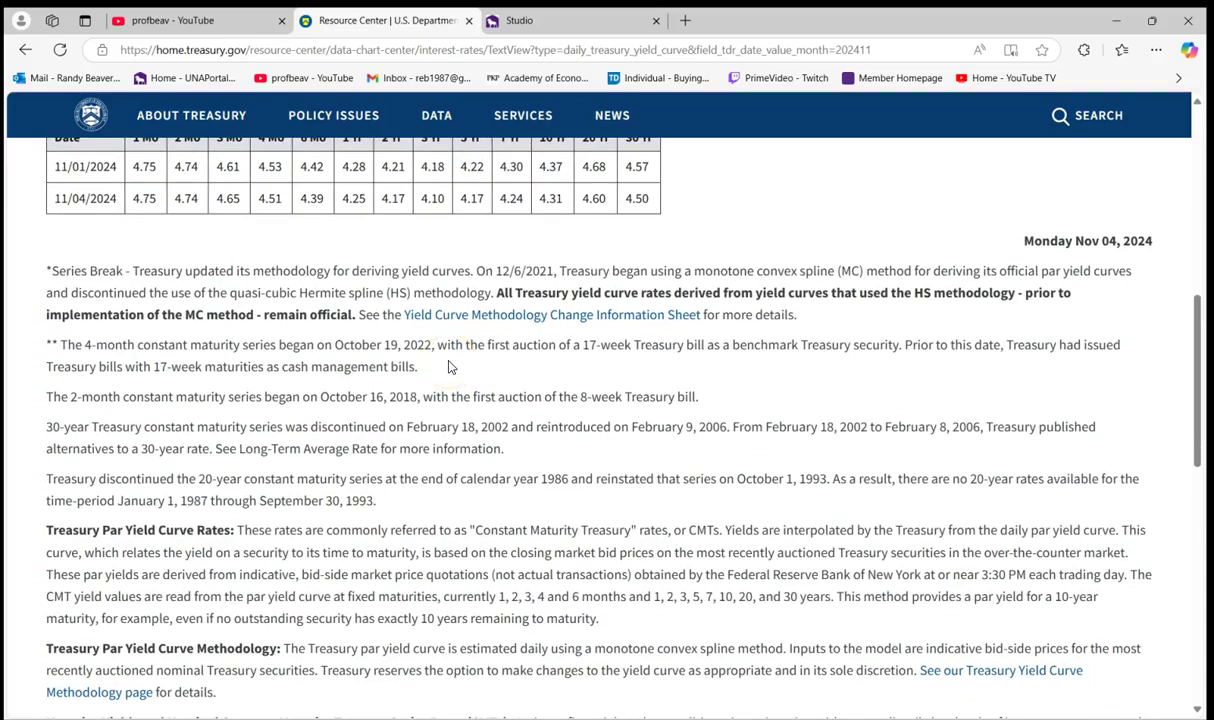
{"action": "scroll", "coordinate": [449, 367], "scroll_direction": "up", "scroll_amount": 3}
{"action": "scroll", "coordinate": [449, 367], "scroll_direction": "up", "scroll_amount": 6}
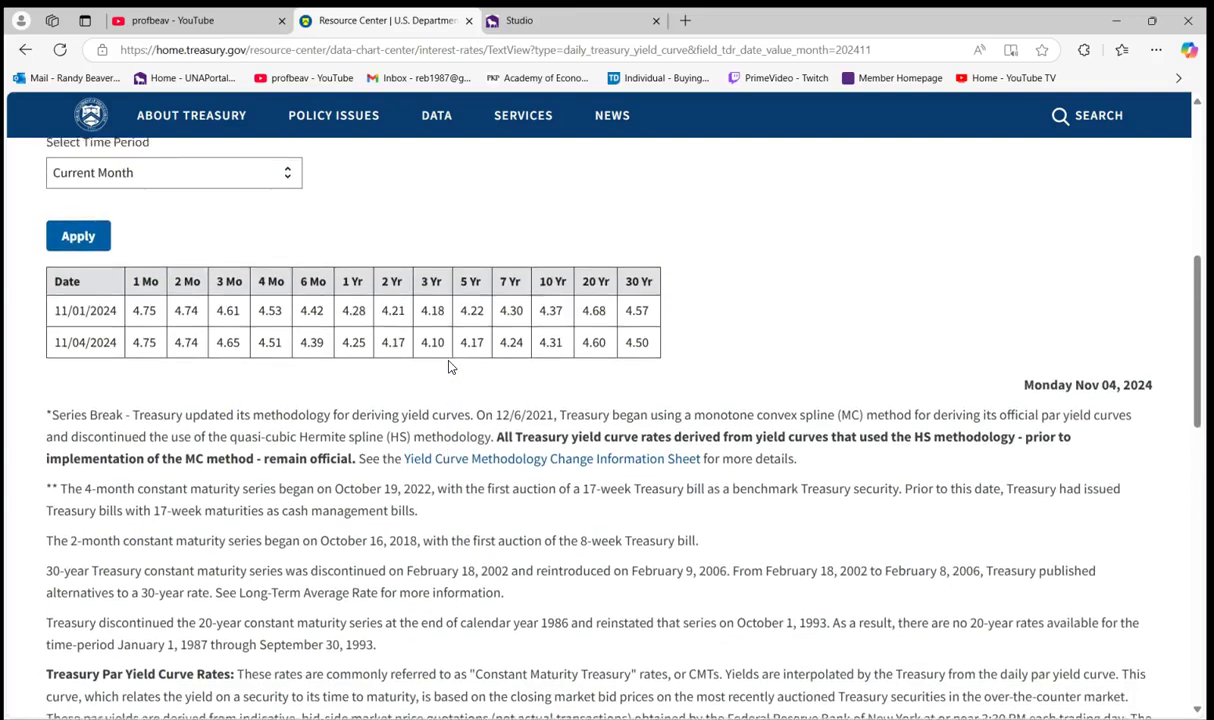
{"action": "scroll", "coordinate": [449, 367], "scroll_direction": "up", "scroll_amount": 8}
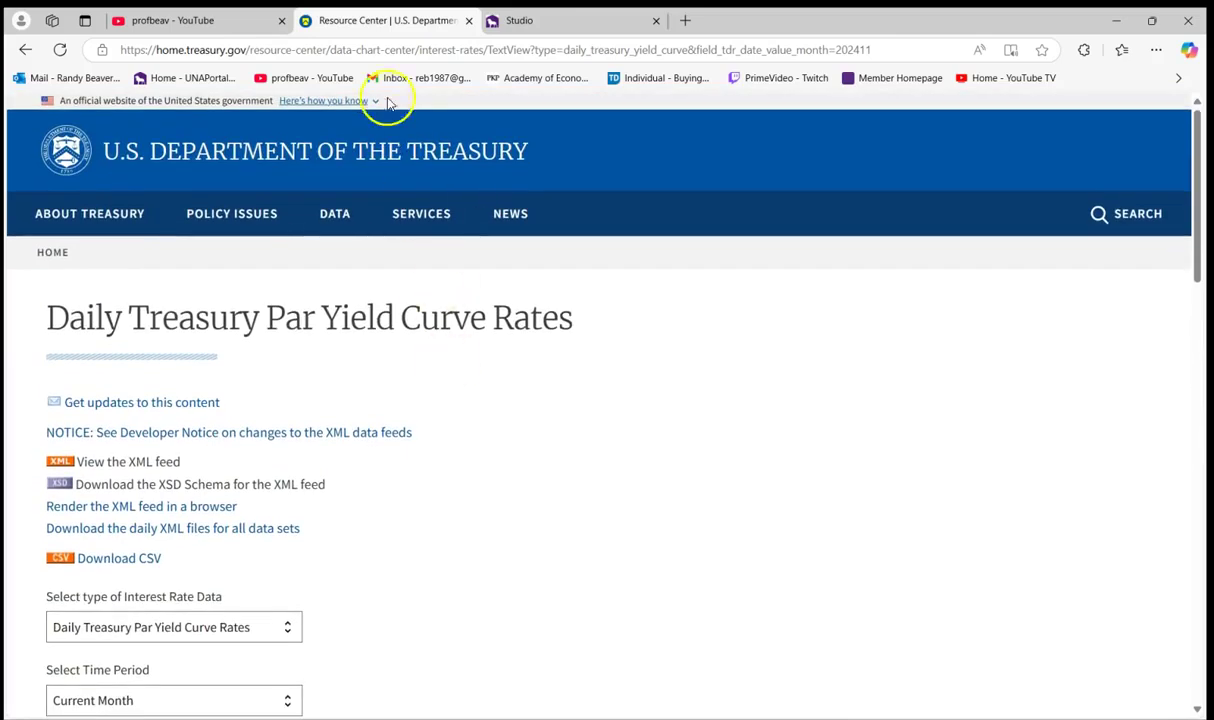
Go to treasury.gov and open the Daily Treasury Par Yield Curve Rates page from the interest rate data.
{"action": "left_click", "coordinate": [355, 54]}
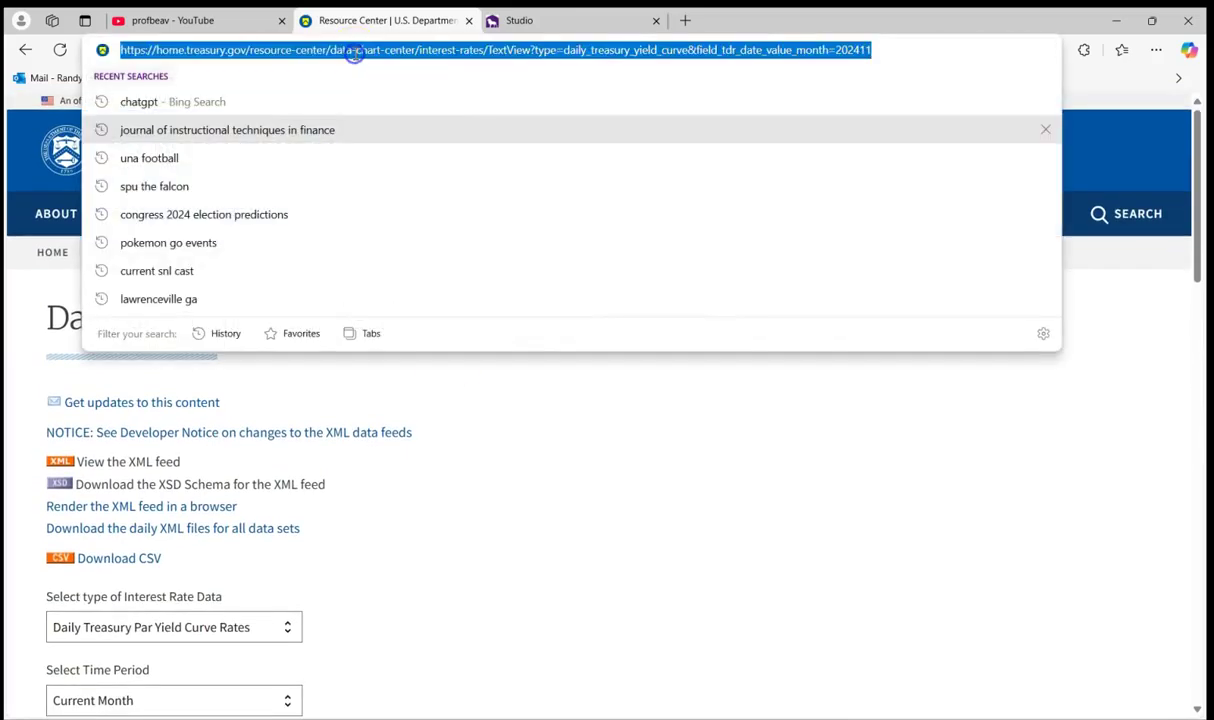
{"action": "type", "text": "treas"}
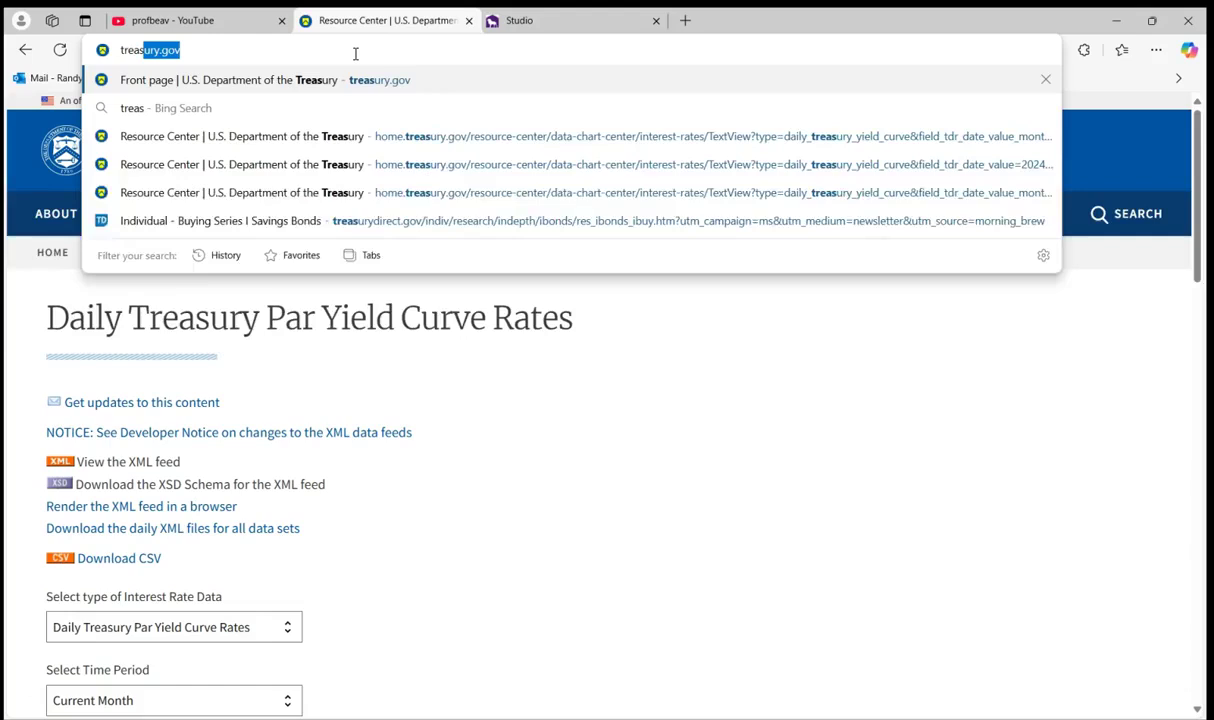
{"action": "key", "text": "Return"}
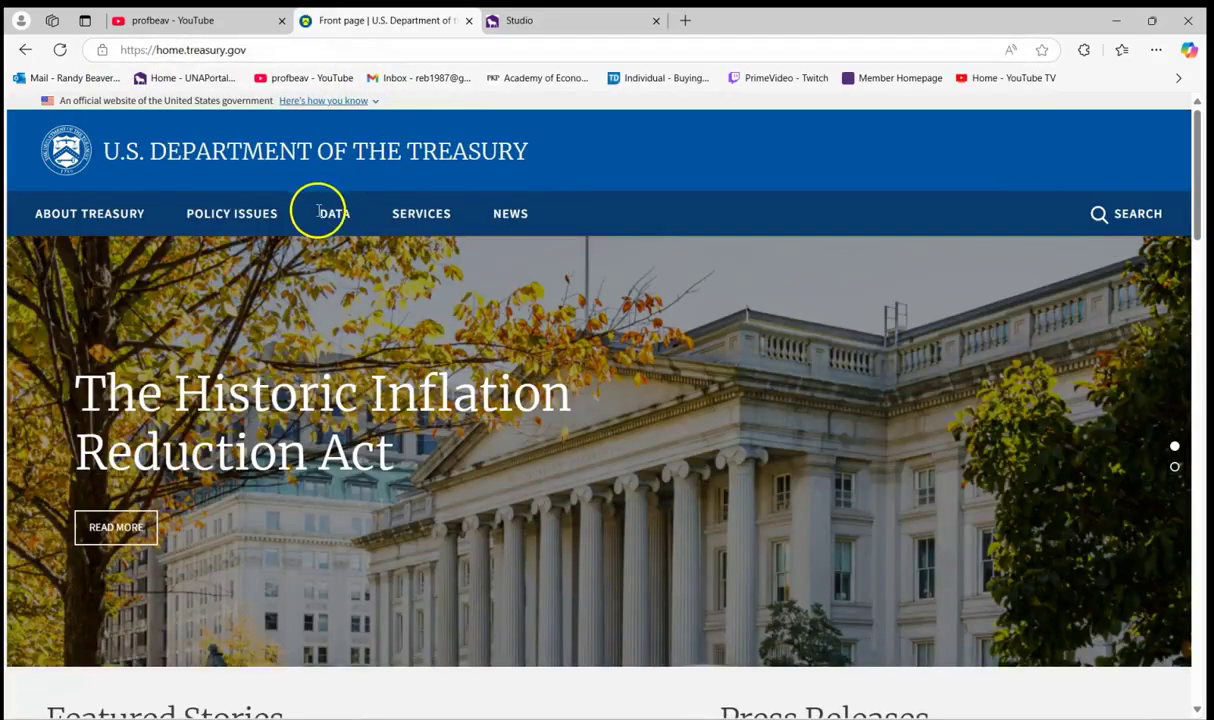
{"action": "left_click", "coordinate": [327, 217]}
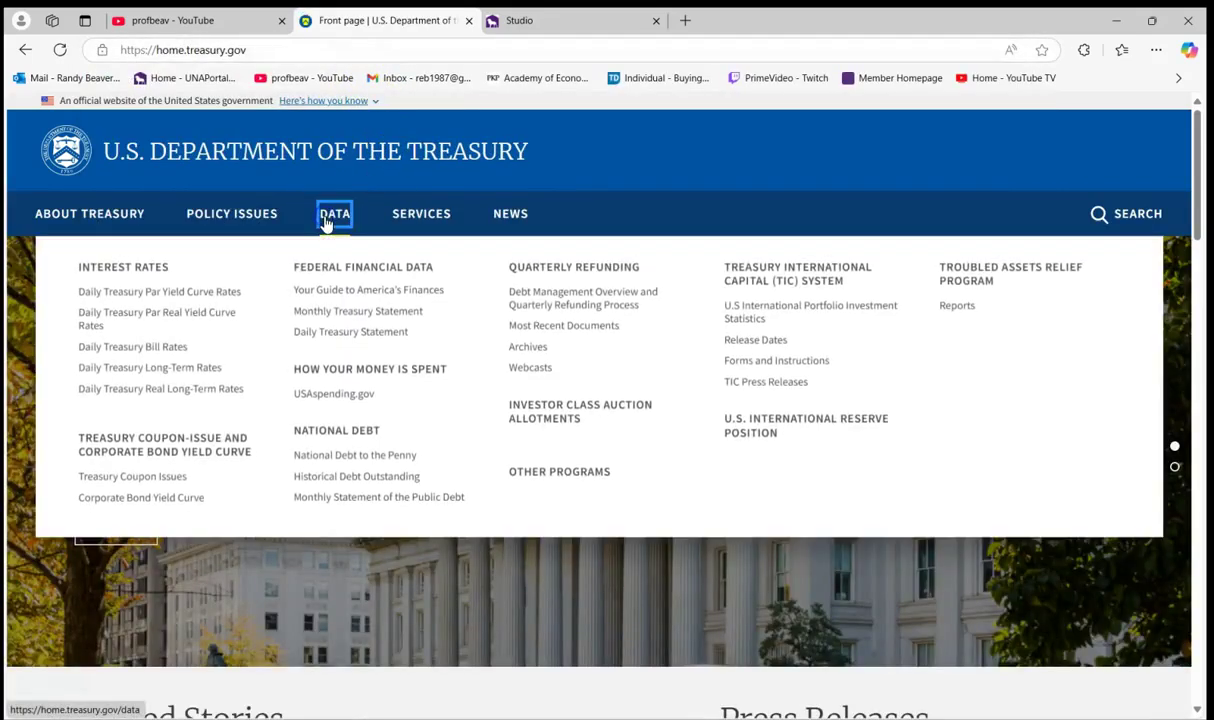
{"action": "left_click", "coordinate": [213, 294]}
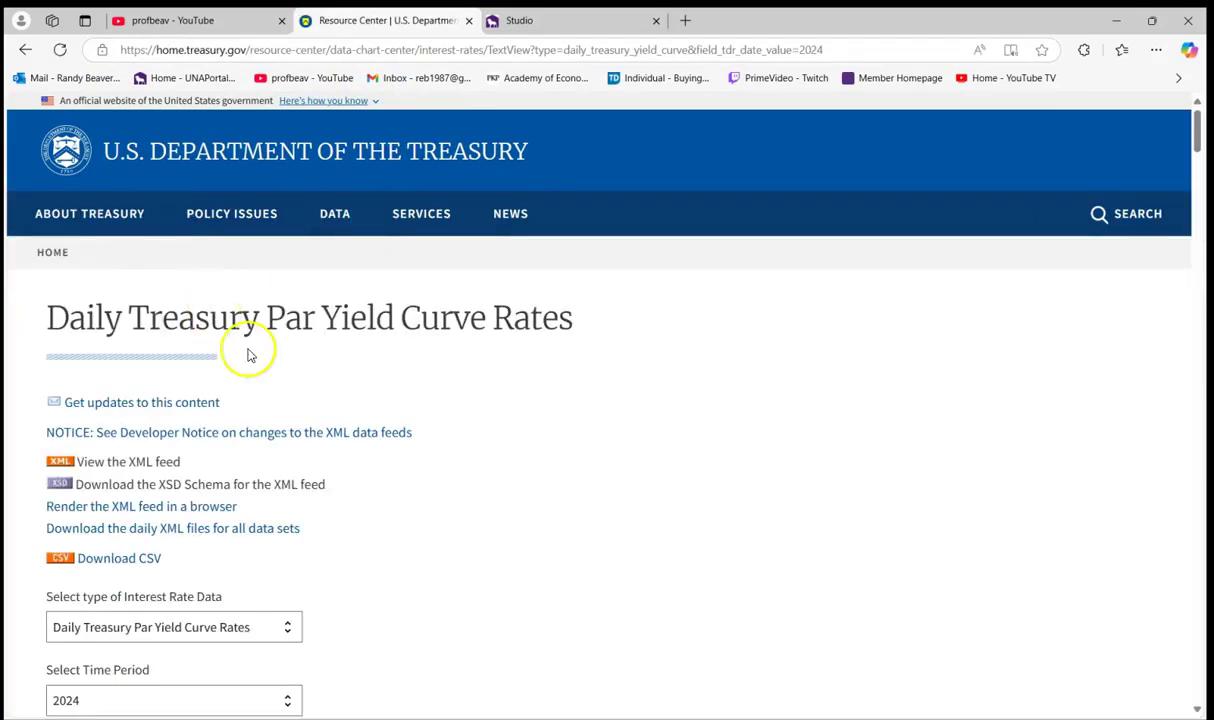
Set the time period of the par yield curve rates to Current Month and apply it.
{"action": "scroll", "coordinate": [250, 355], "scroll_direction": "down", "scroll_amount": 2}
{"action": "left_click", "coordinate": [169, 525]}
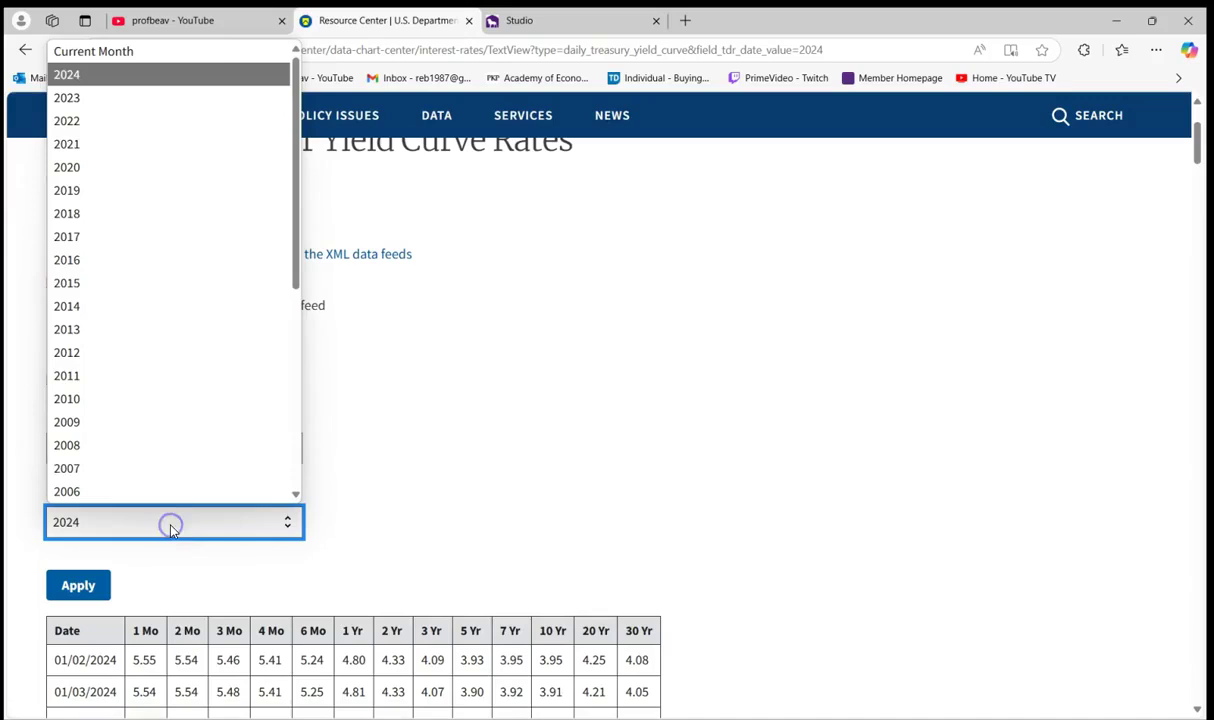
{"action": "left_click", "coordinate": [152, 52]}
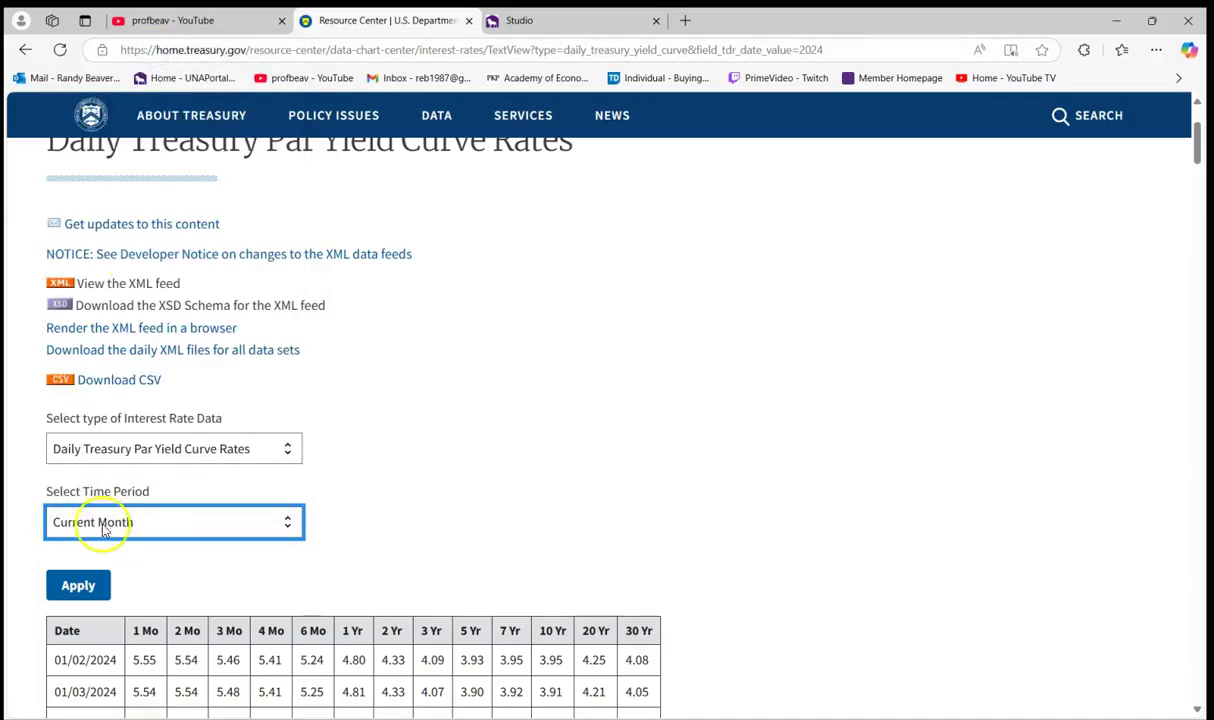
{"action": "left_click", "coordinate": [80, 584]}
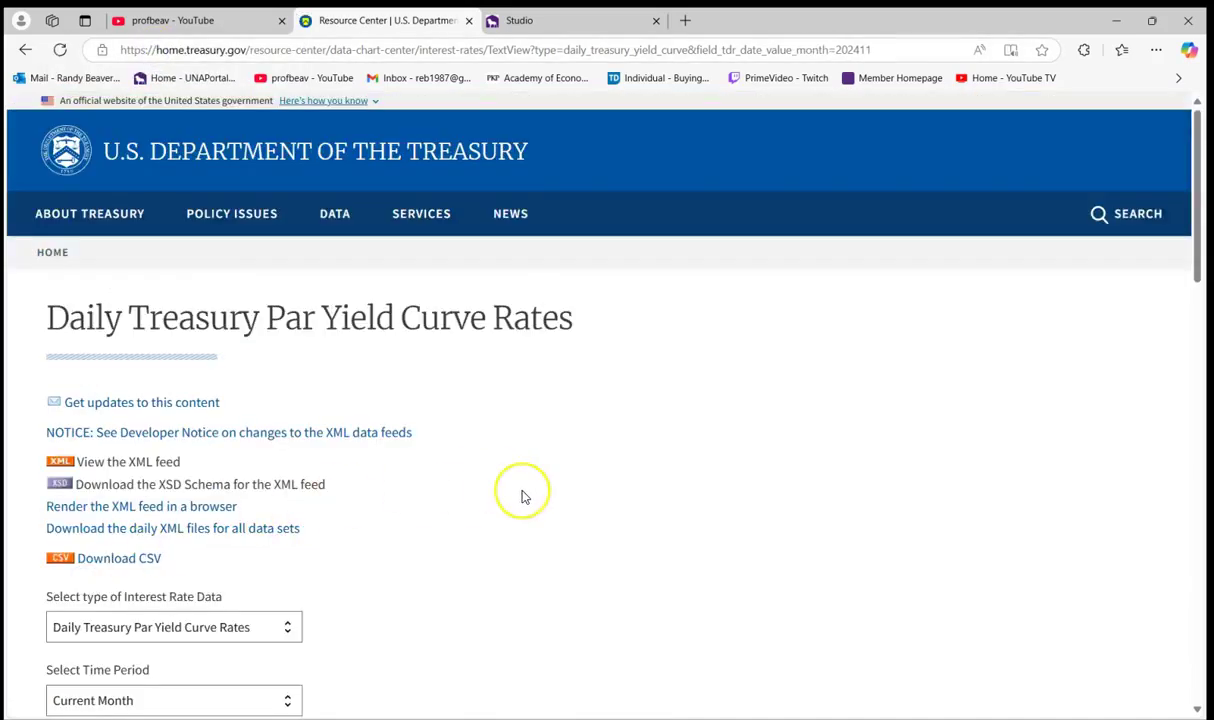
{"action": "scroll", "coordinate": [521, 497], "scroll_direction": "down", "scroll_amount": 2}
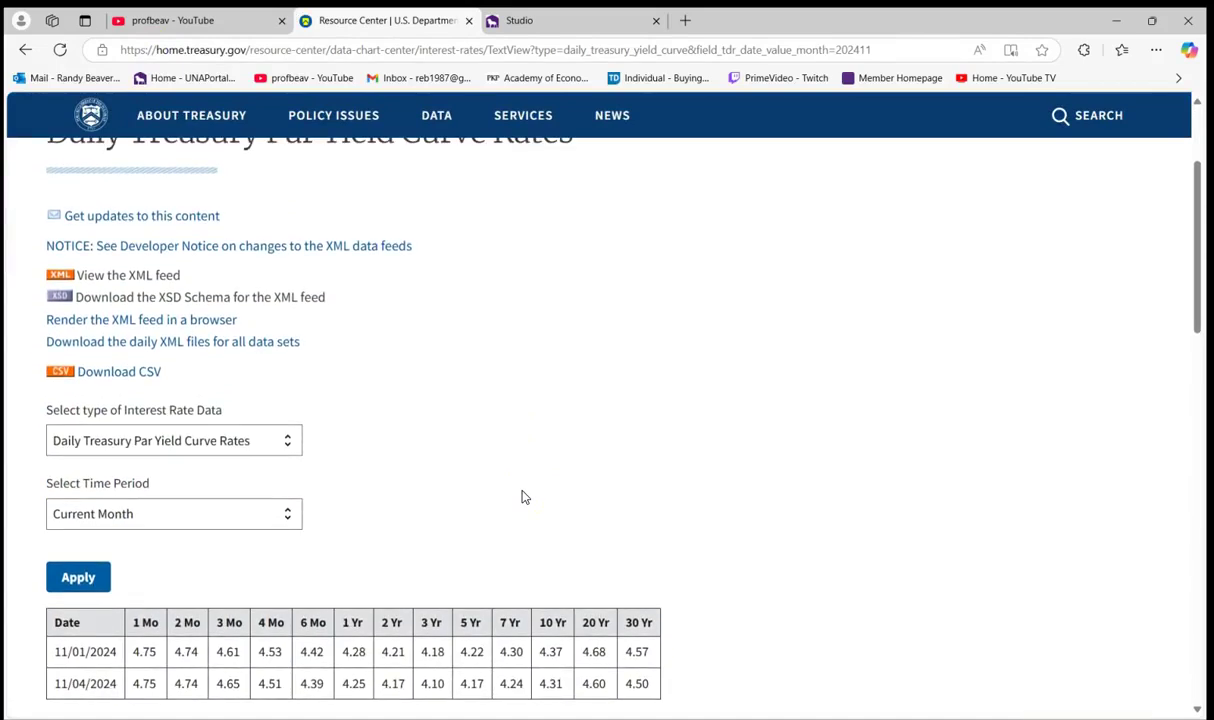
Copy the web address of the current month's rates page and switch to the blank Excel workbook.
{"action": "left_click", "coordinate": [446, 52]}
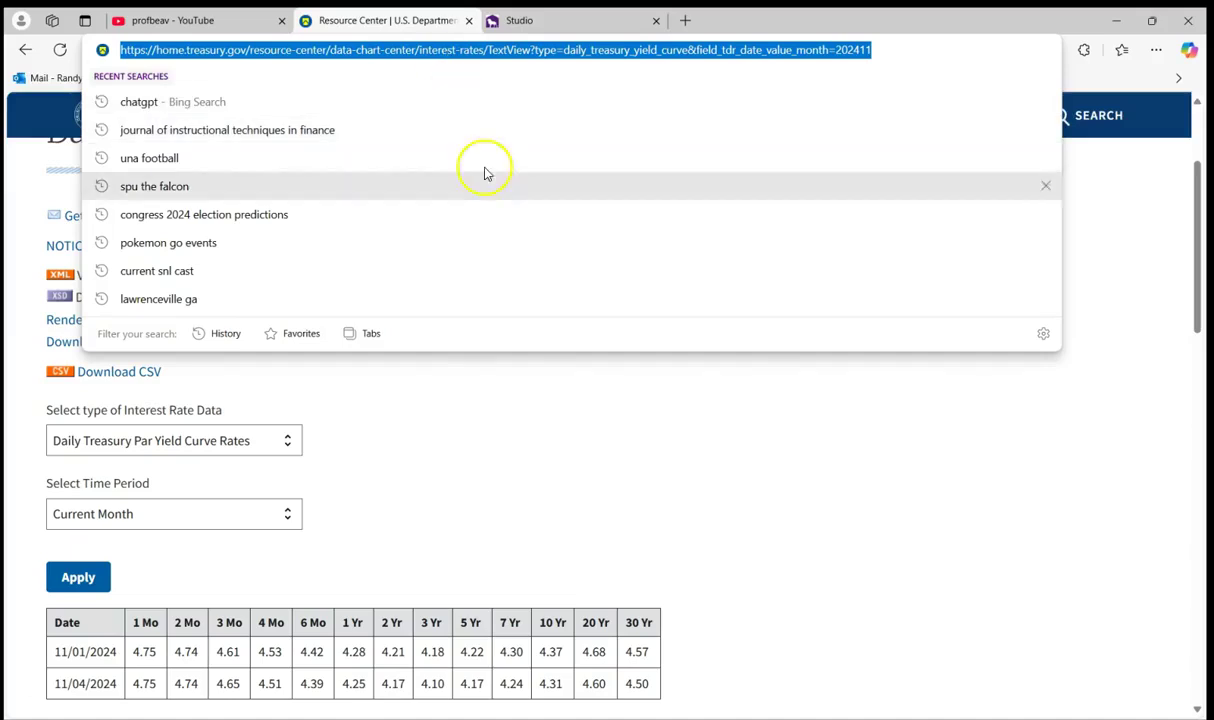
{"action": "mouse_move", "coordinate": [915, 715]}
{"action": "left_click", "coordinate": [915, 650]}
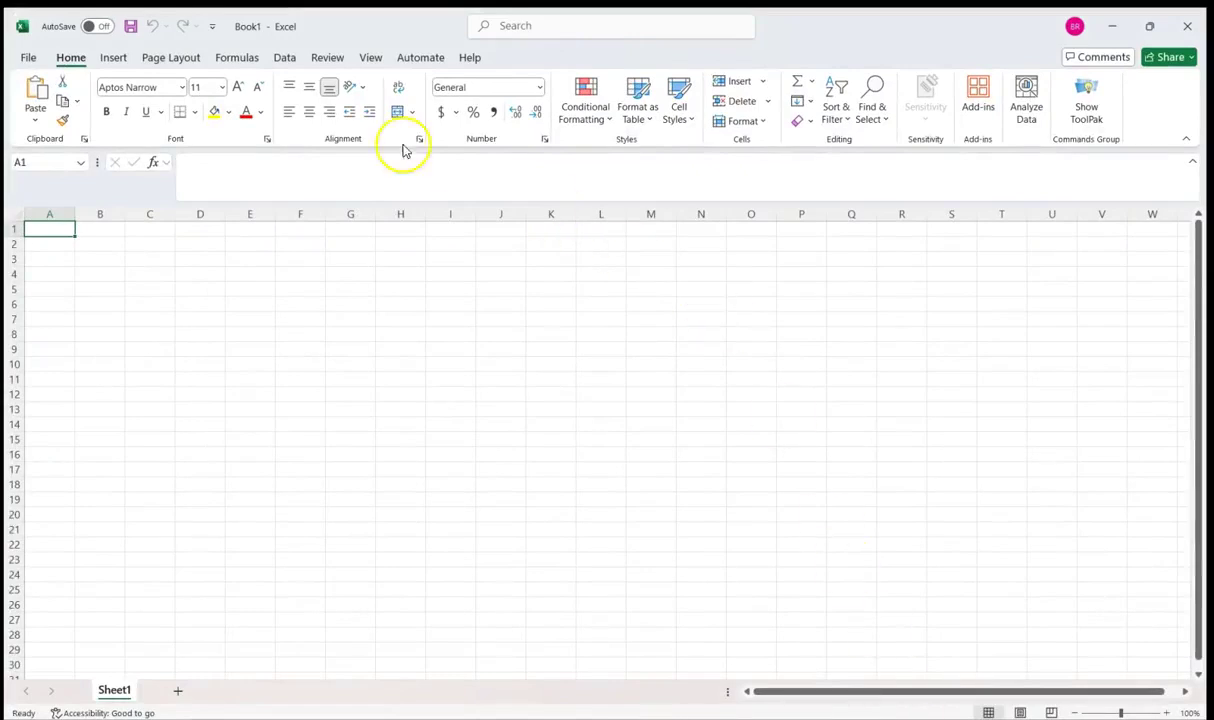
Start a From Web data import using the copied Treasury yield curve address with the Basic option.
{"action": "left_click", "coordinate": [286, 58]}
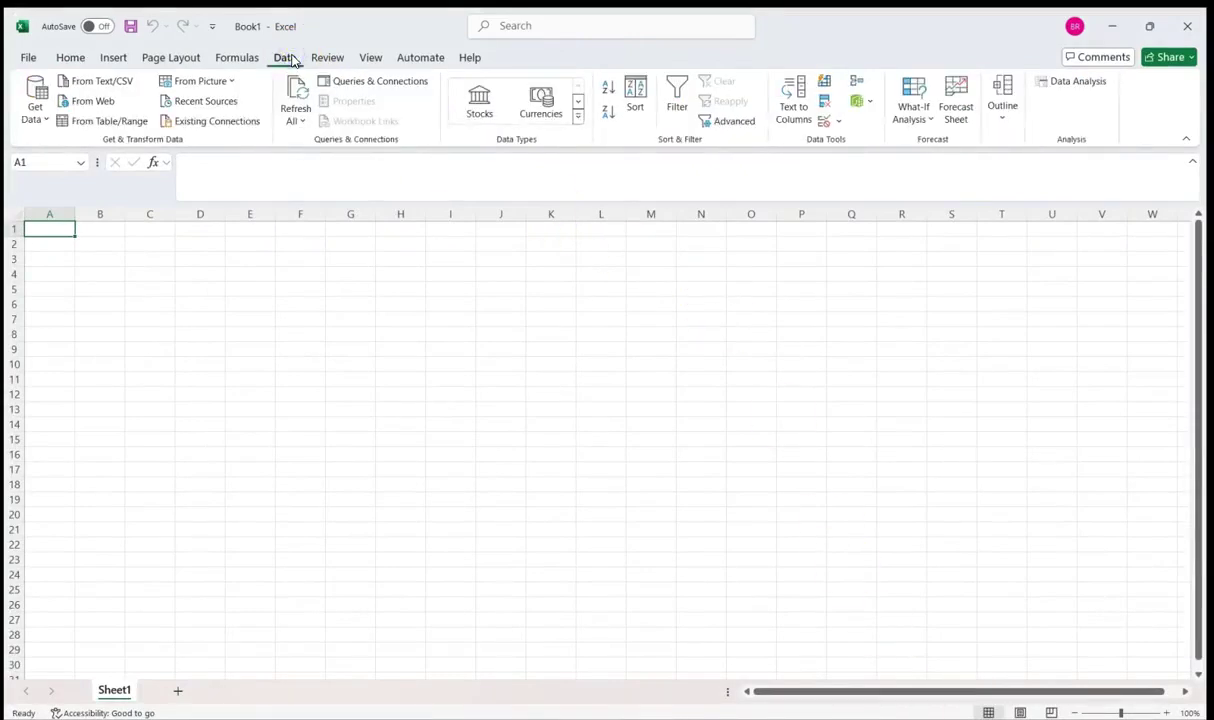
{"action": "left_click", "coordinate": [95, 102]}
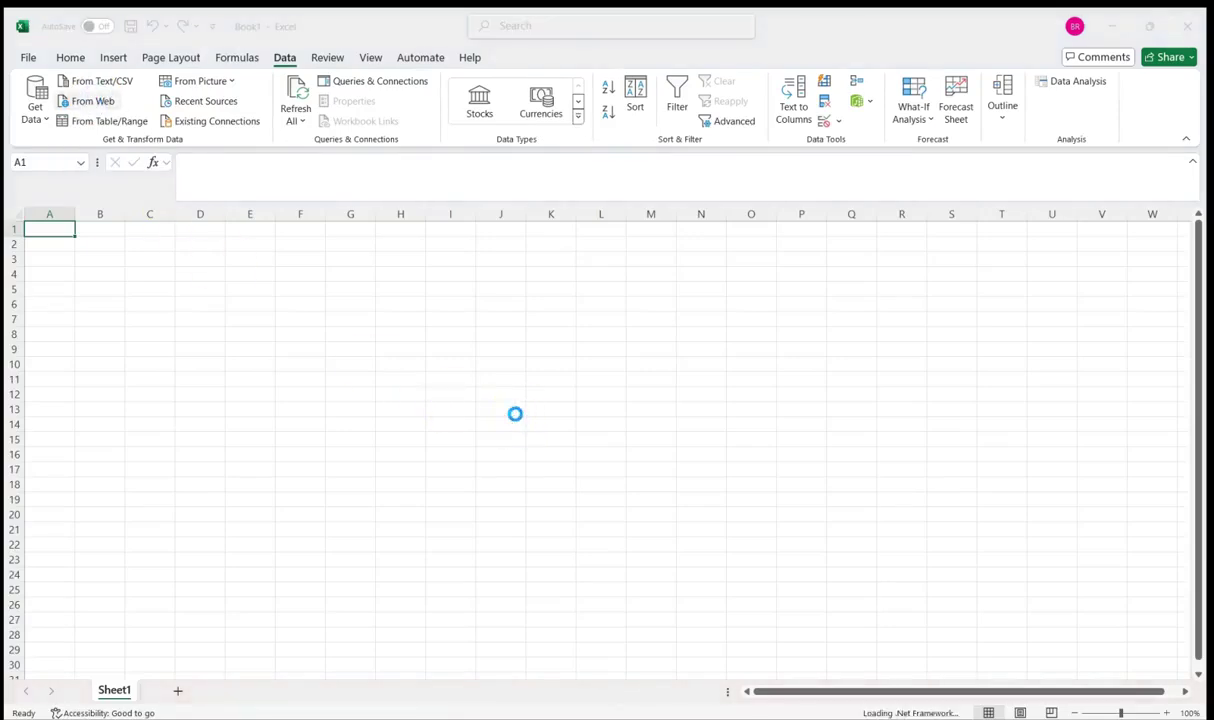
{"action": "left_click", "coordinate": [494, 363]}
{"action": "key", "text": "ctrl+v"}
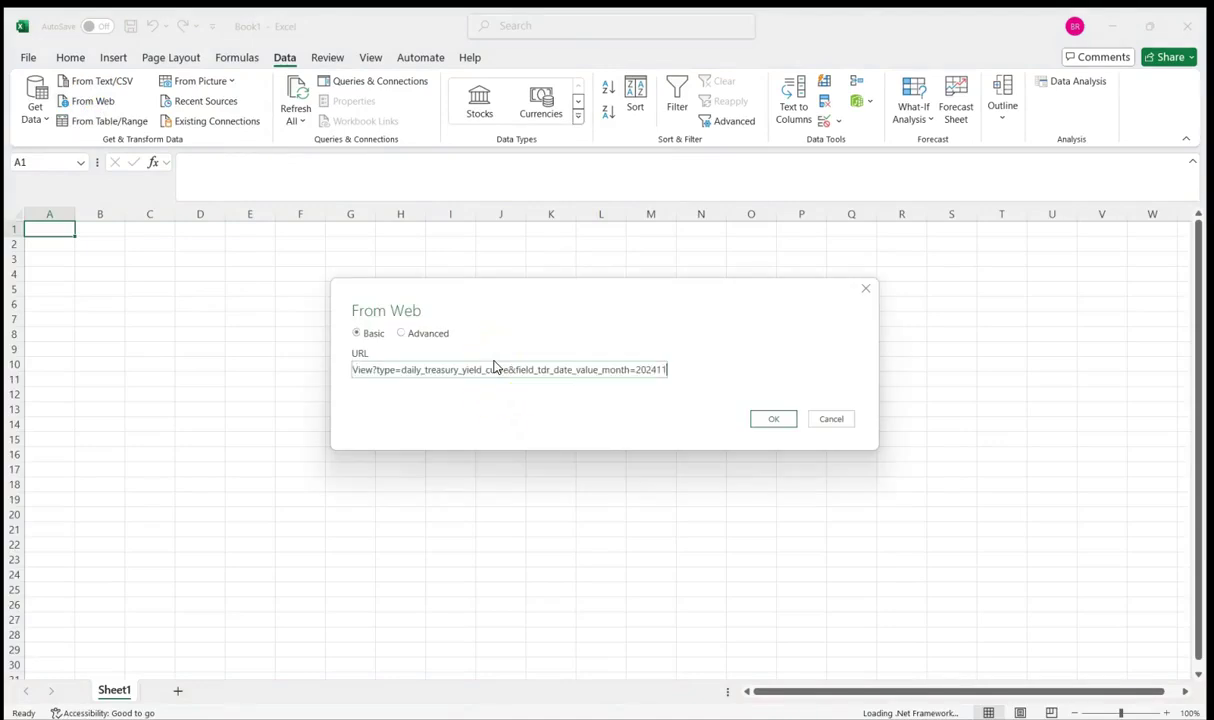
{"action": "left_click", "coordinate": [783, 424]}
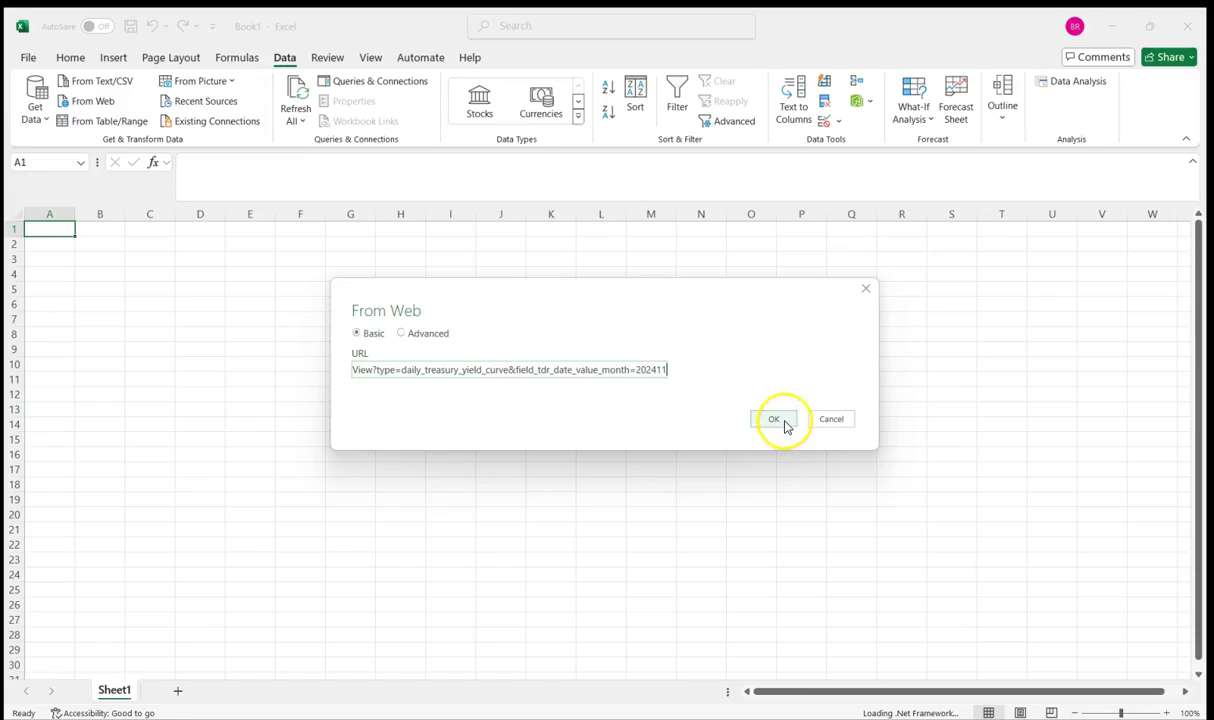
{"action": "left_click", "coordinate": [785, 424]}
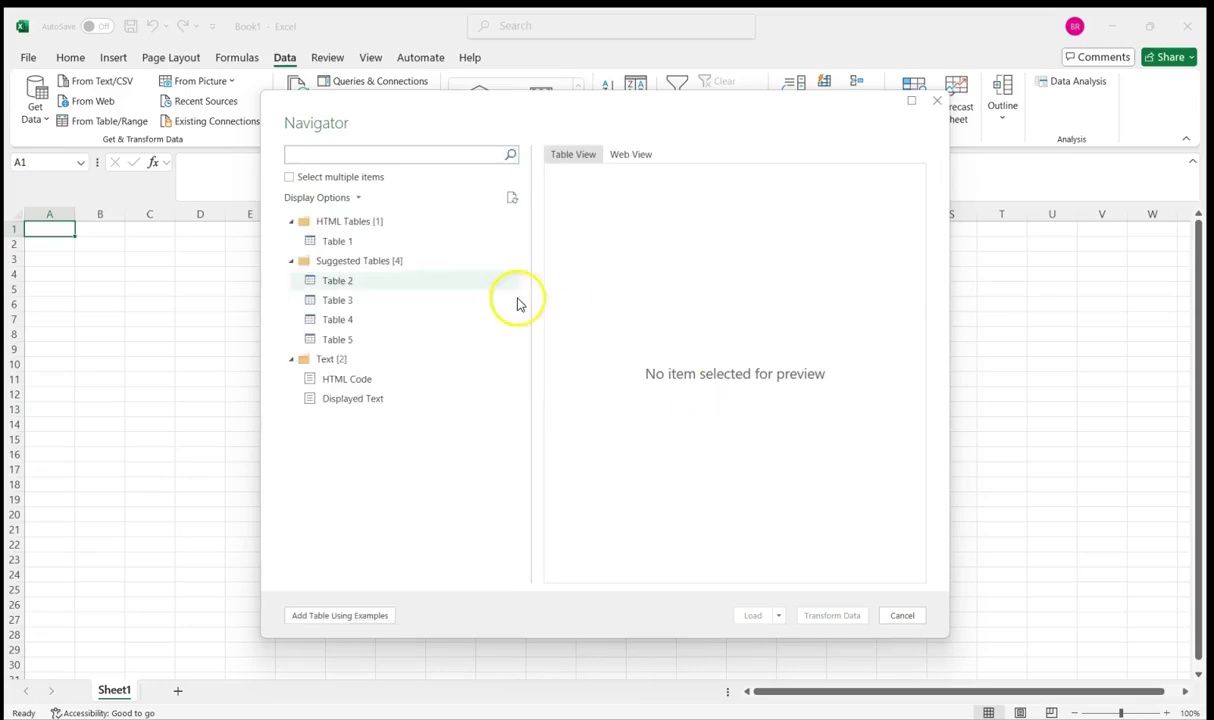
Load Table 1 from the web page into the workbook and close the Queries & Connections pane.
{"action": "left_click", "coordinate": [368, 245]}
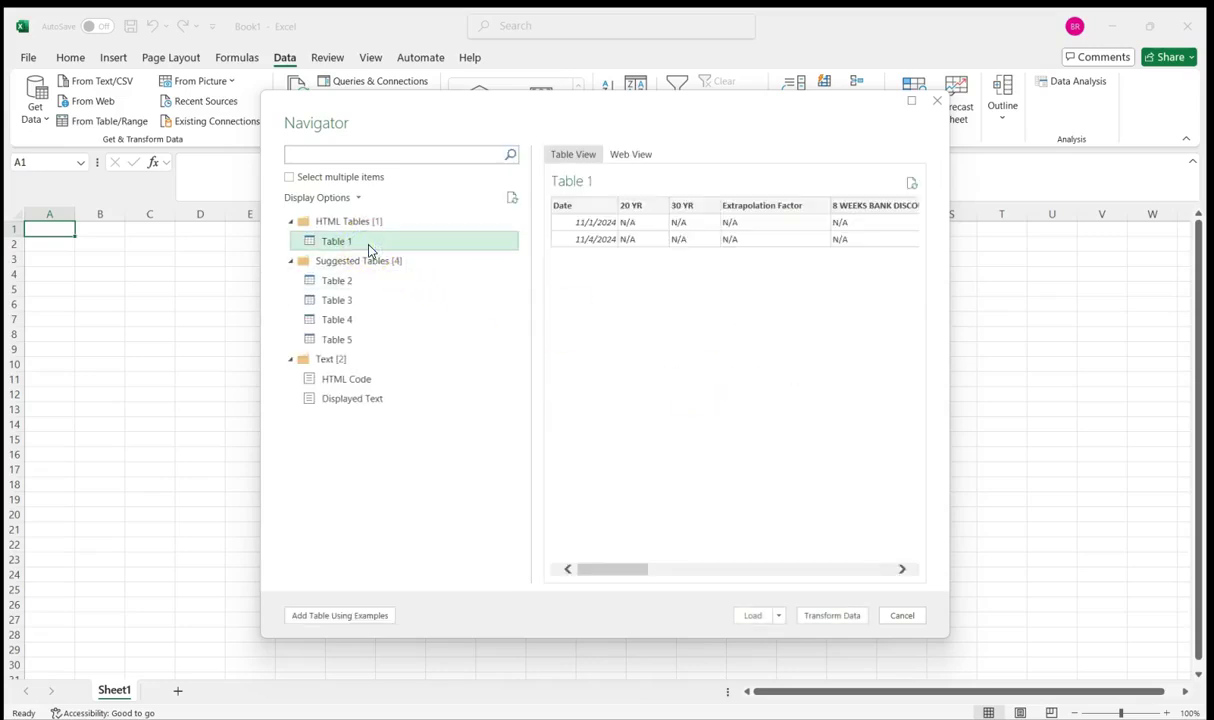
{"action": "left_click", "coordinate": [758, 615]}
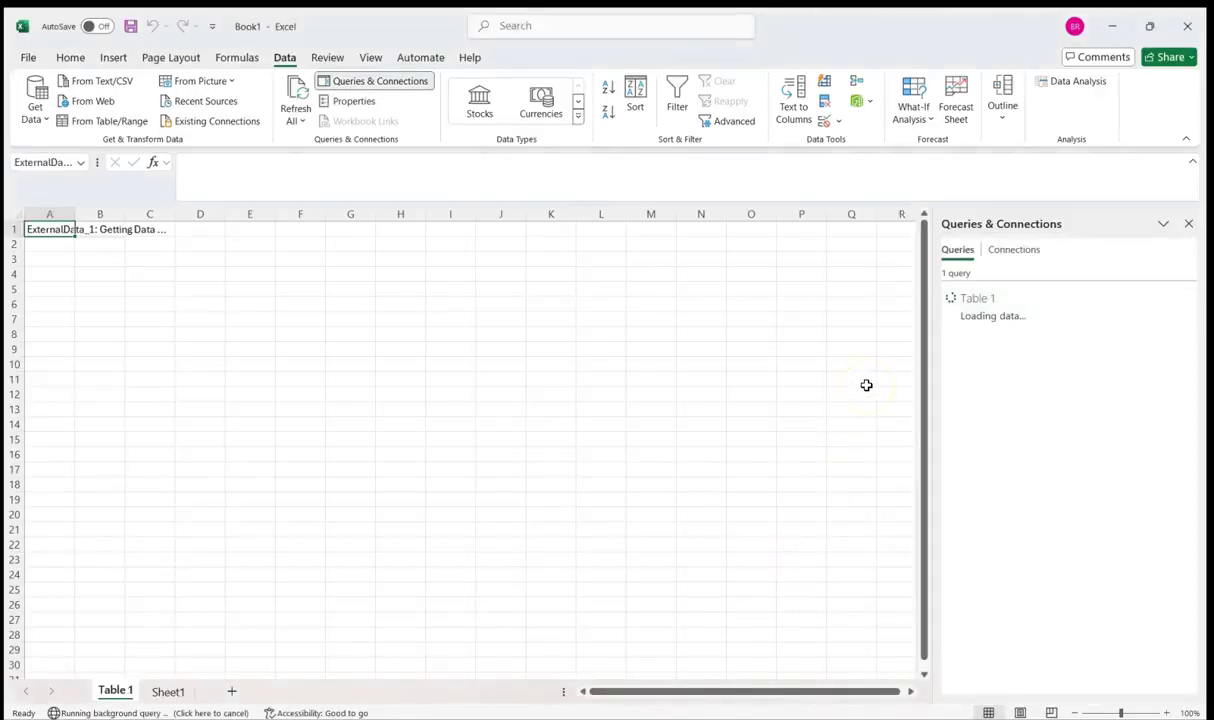
{"action": "left_click", "coordinate": [1189, 224]}
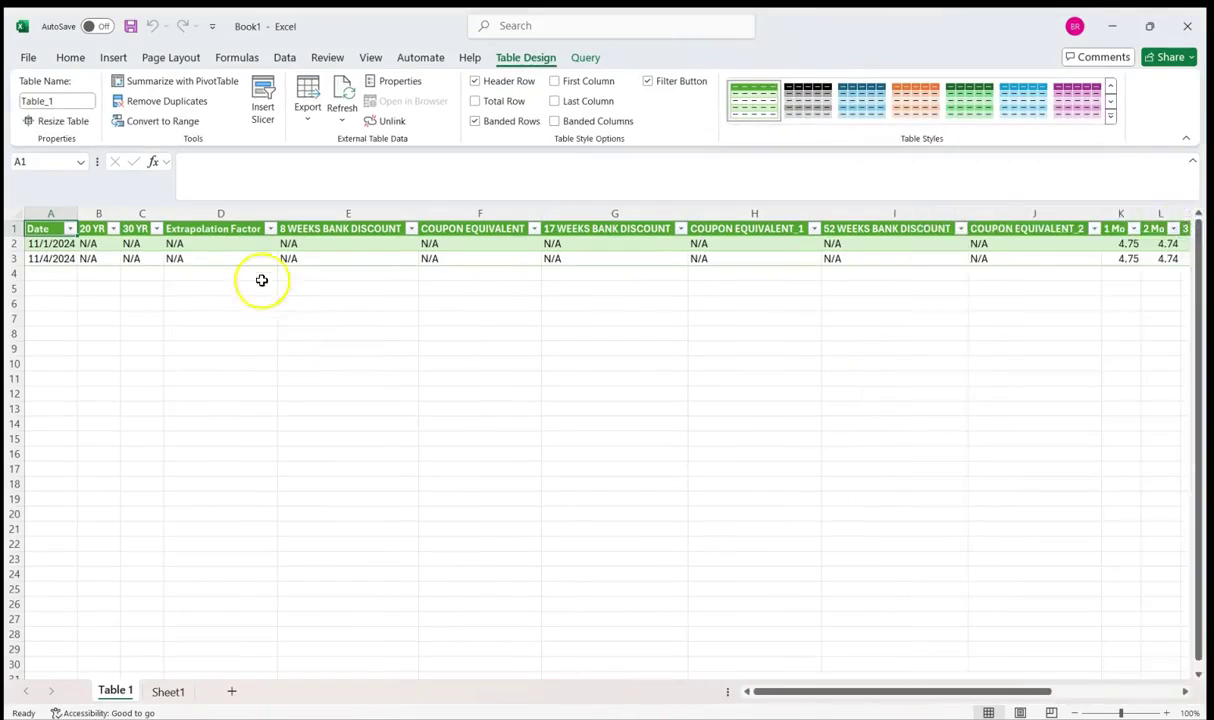
Delete the N/A columns B through J, from 20 YR to COUPON EQUIVALENT_2.
{"action": "left_click_drag", "start_coordinate": [100, 213], "coordinate": [978, 252]}
{"action": "right_click", "coordinate": [873, 360]}
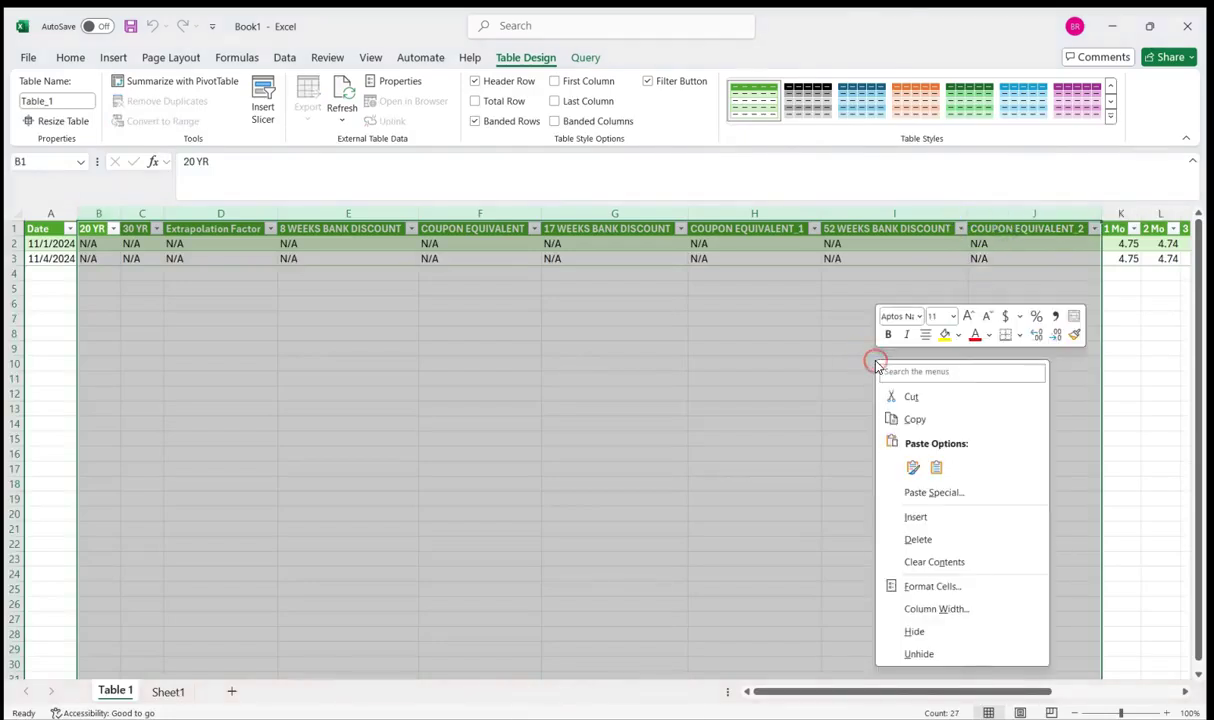
{"action": "left_click", "coordinate": [917, 539]}
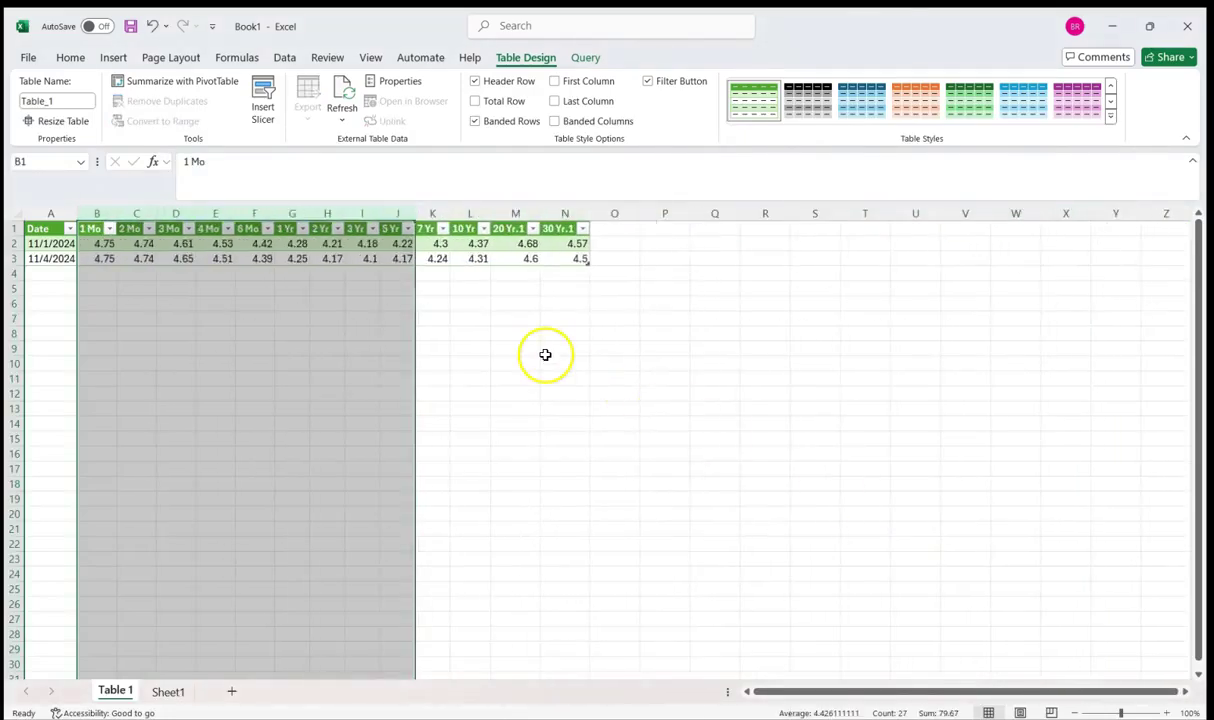
Rename the headers of the last two maturity columns, M1 and N1, as 20 Yr and 30 Yr.
{"action": "left_click", "coordinate": [515, 230]}
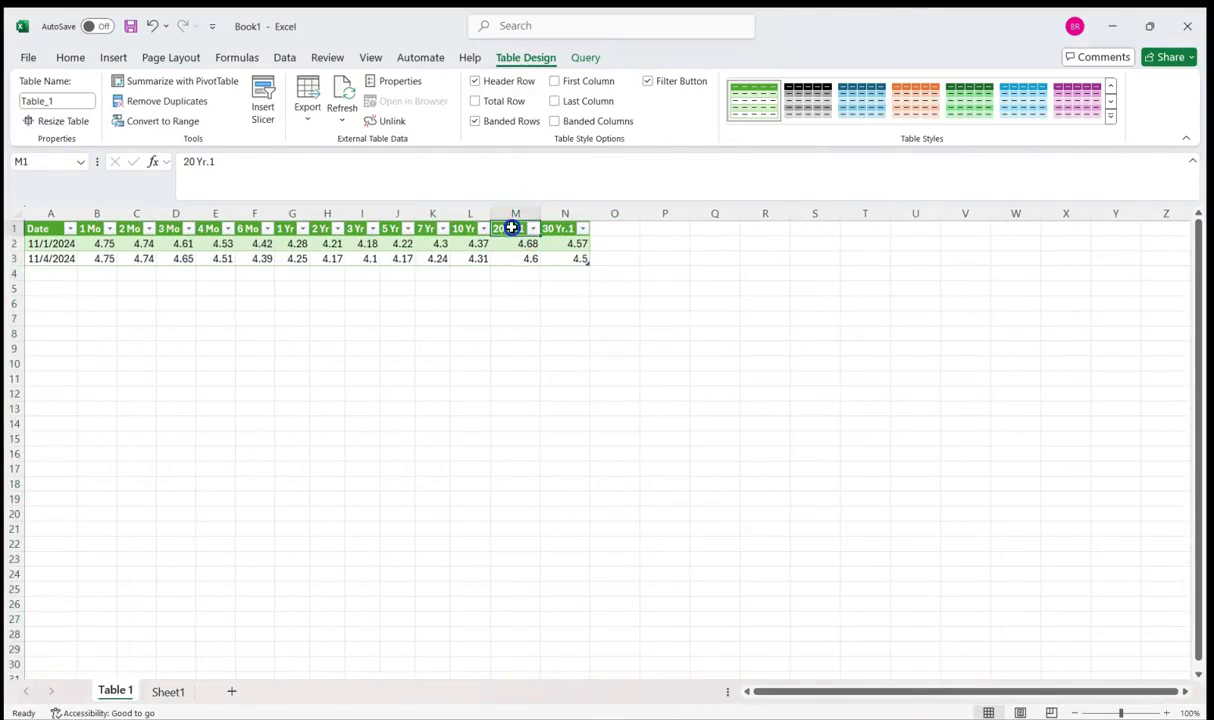
{"action": "left_click", "coordinate": [452, 161]}
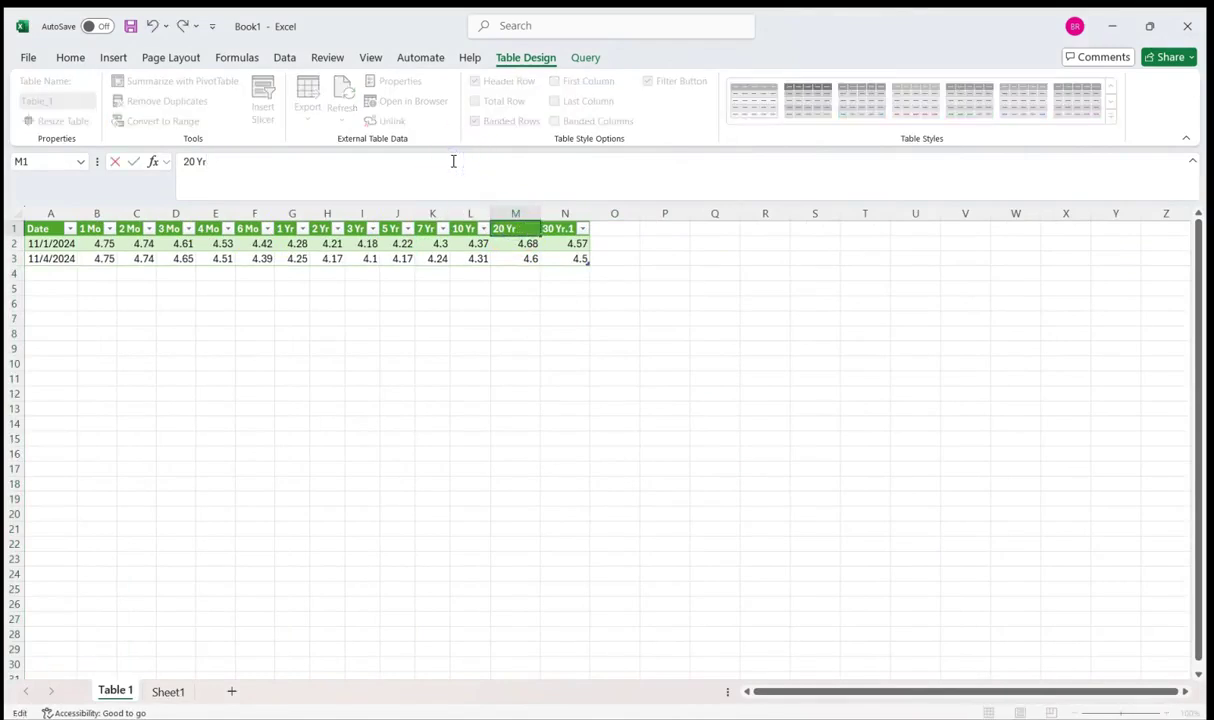
{"action": "key", "text": "Return"}
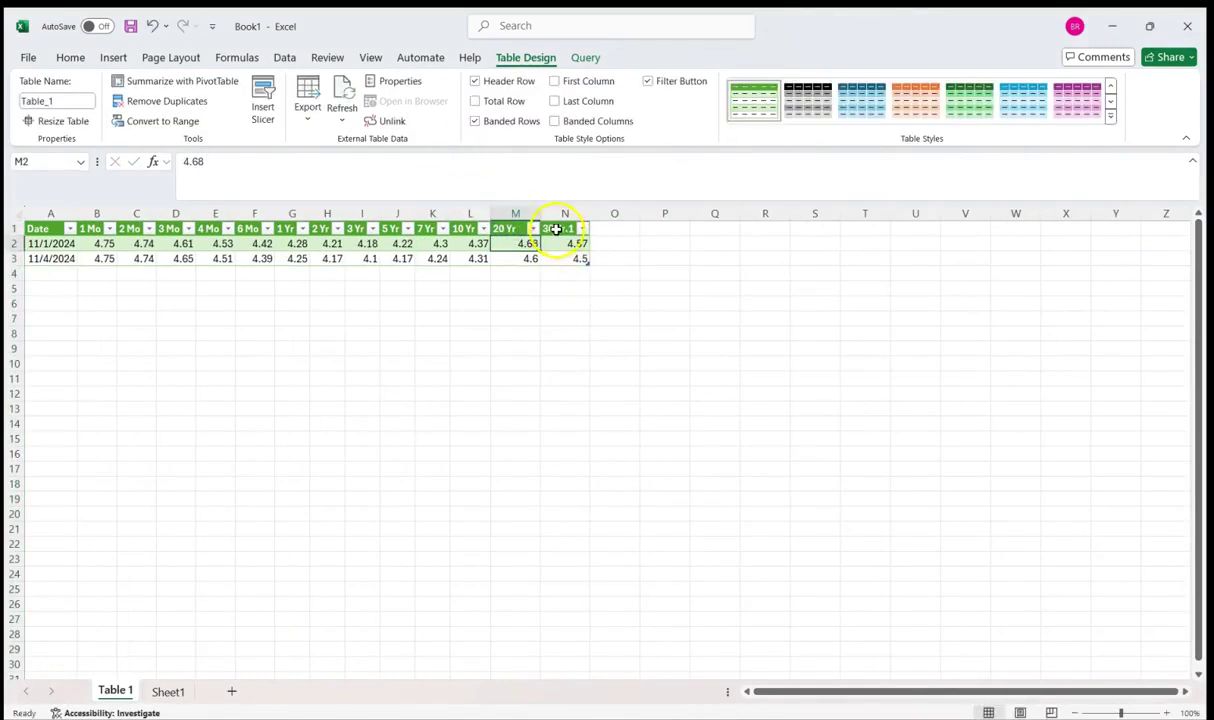
{"action": "left_click", "coordinate": [556, 229]}
{"action": "left_click", "coordinate": [496, 168]}
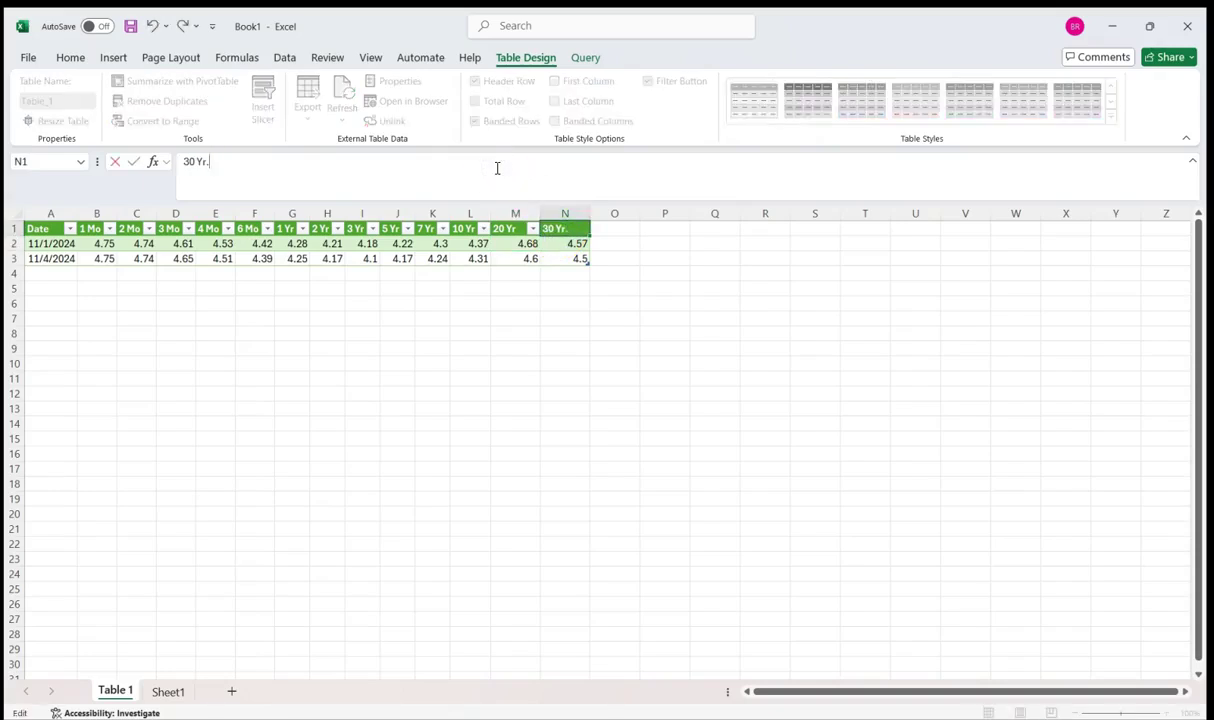
{"action": "key", "text": "Return"}
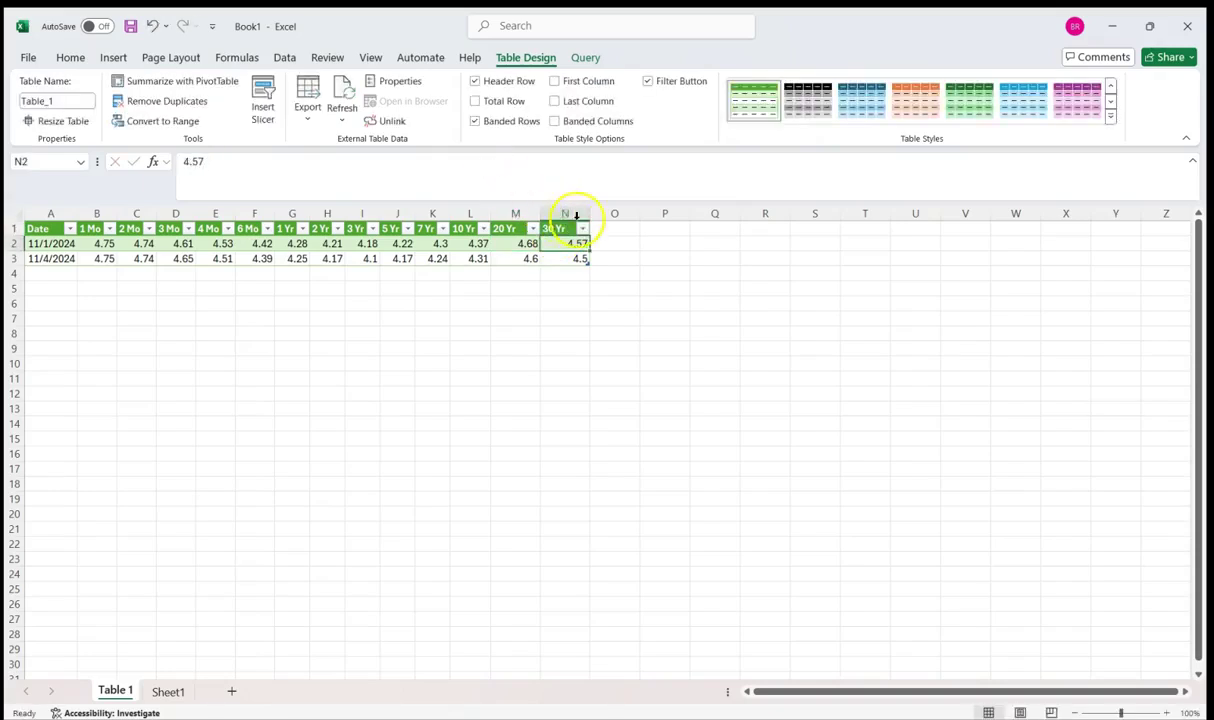
Select the table's header row and the 11/4/2024 row and open the full list of chart types for them.
{"action": "left_click_drag", "start_coordinate": [561, 257], "coordinate": [567, 215]}
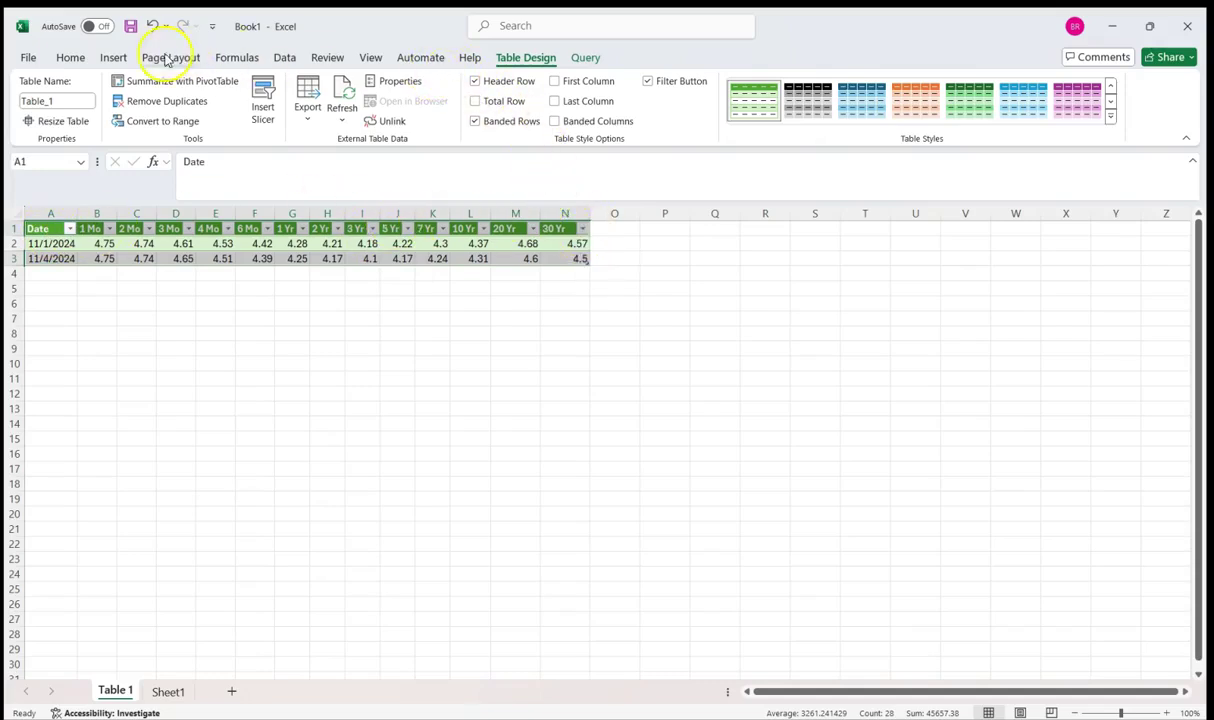
{"action": "left_click", "coordinate": [113, 57]}
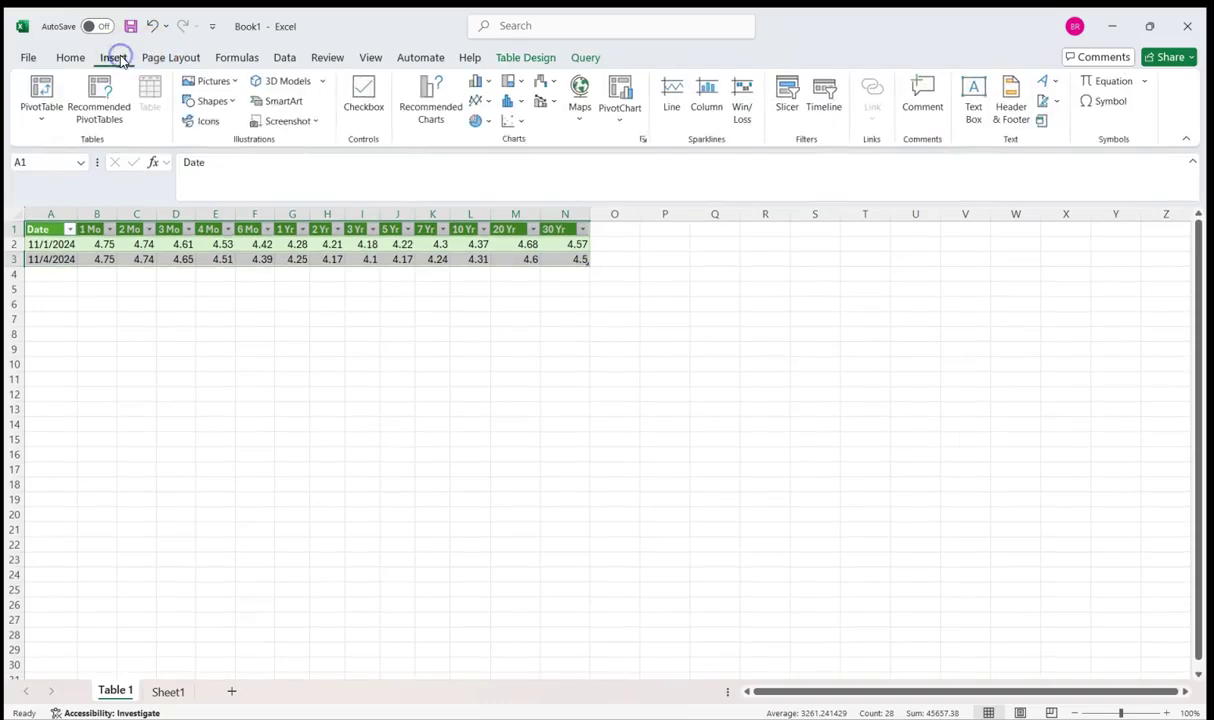
{"action": "left_click", "coordinate": [405, 98]}
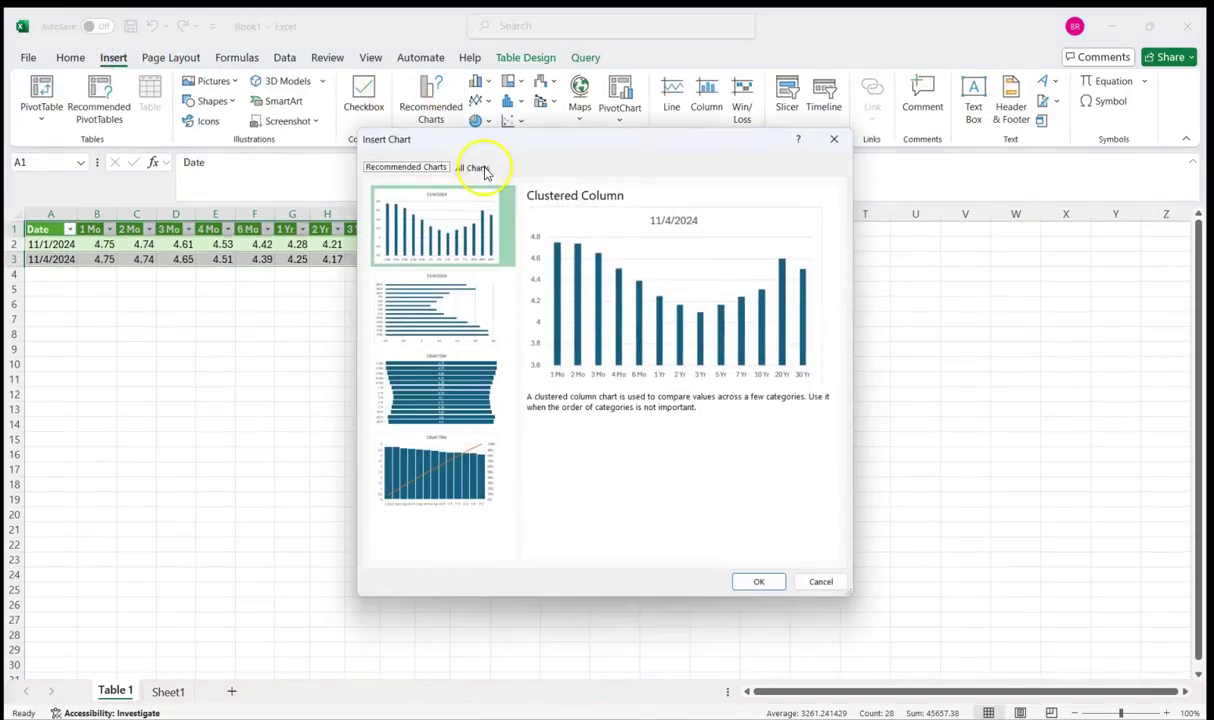
{"action": "left_click", "coordinate": [480, 168]}
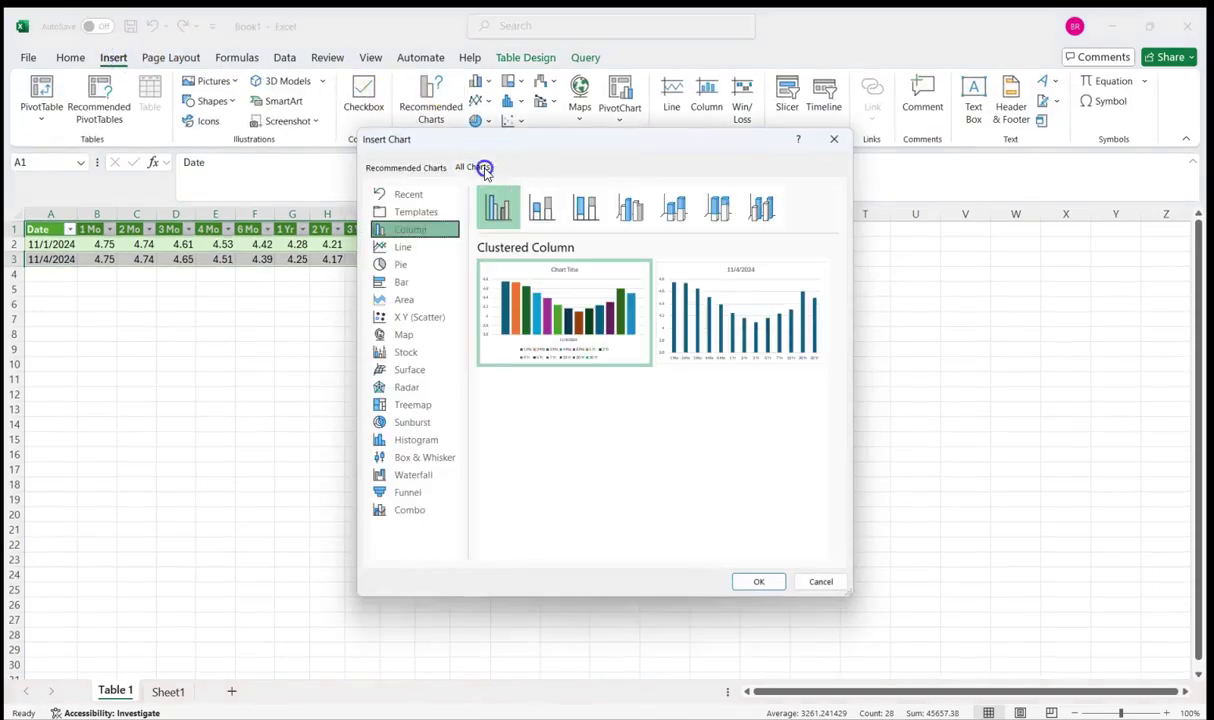
{"action": "left_click", "coordinate": [437, 317]}
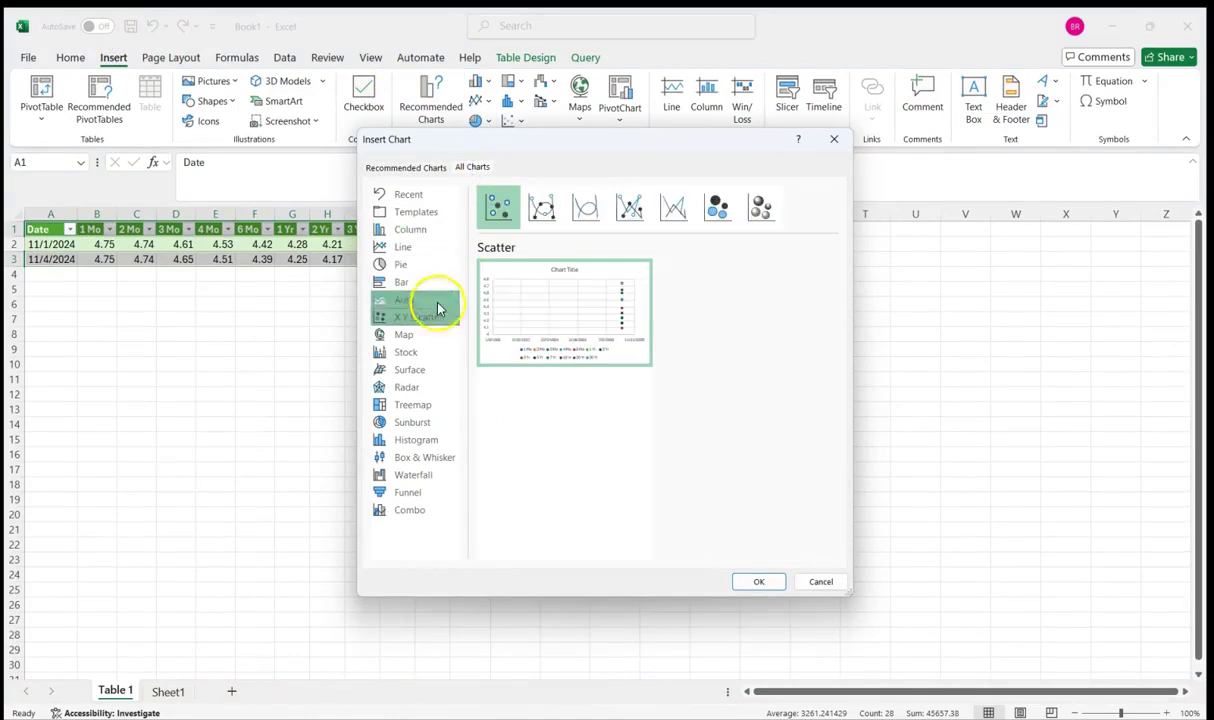
{"action": "left_click", "coordinate": [545, 212]}
{"action": "left_click", "coordinate": [432, 300]}
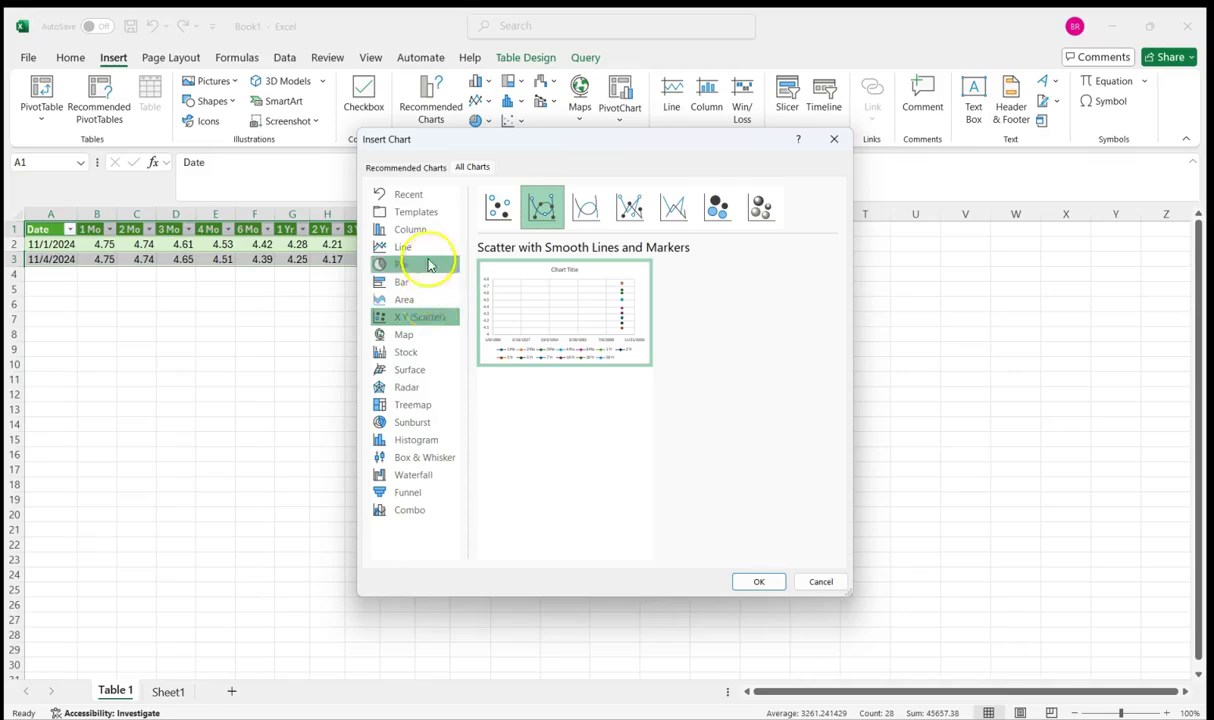
Insert a Line chart that plots the 11/4/2024 rates as one series across the 1 Mo to 30 Yr maturities.
{"action": "left_click", "coordinate": [428, 249]}
{"action": "mouse_move", "coordinate": [705, 287]}
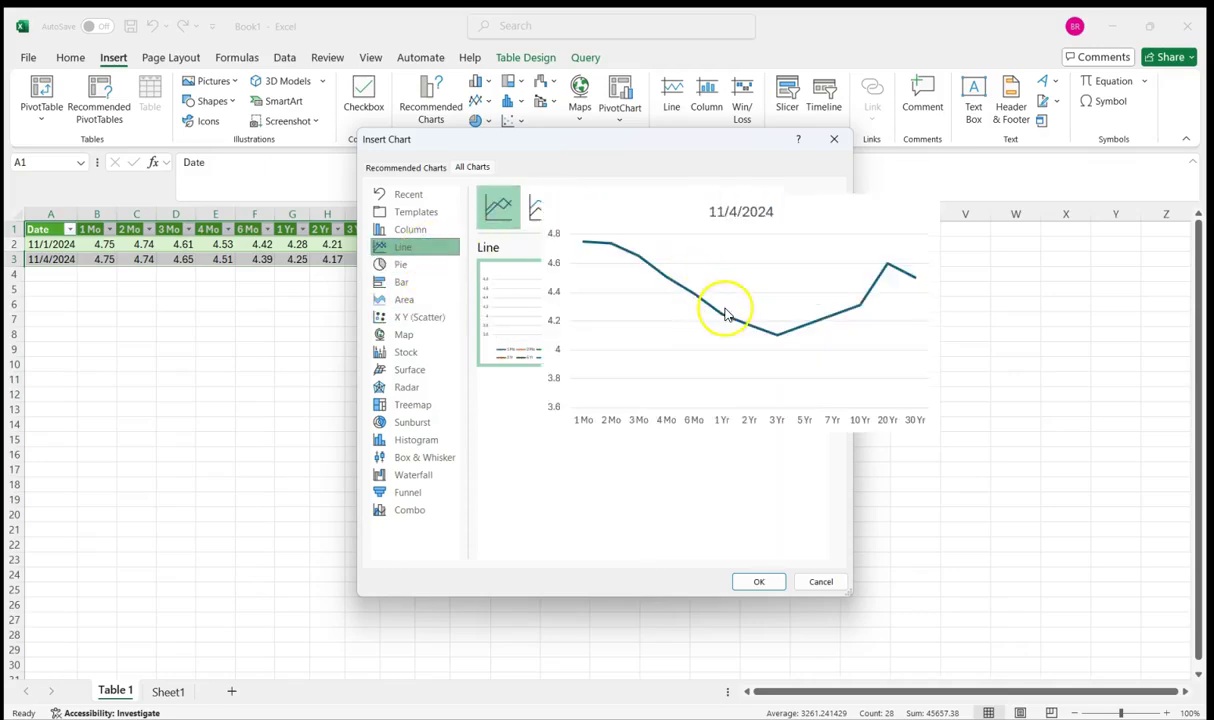
{"action": "double_click", "coordinate": [725, 312]}
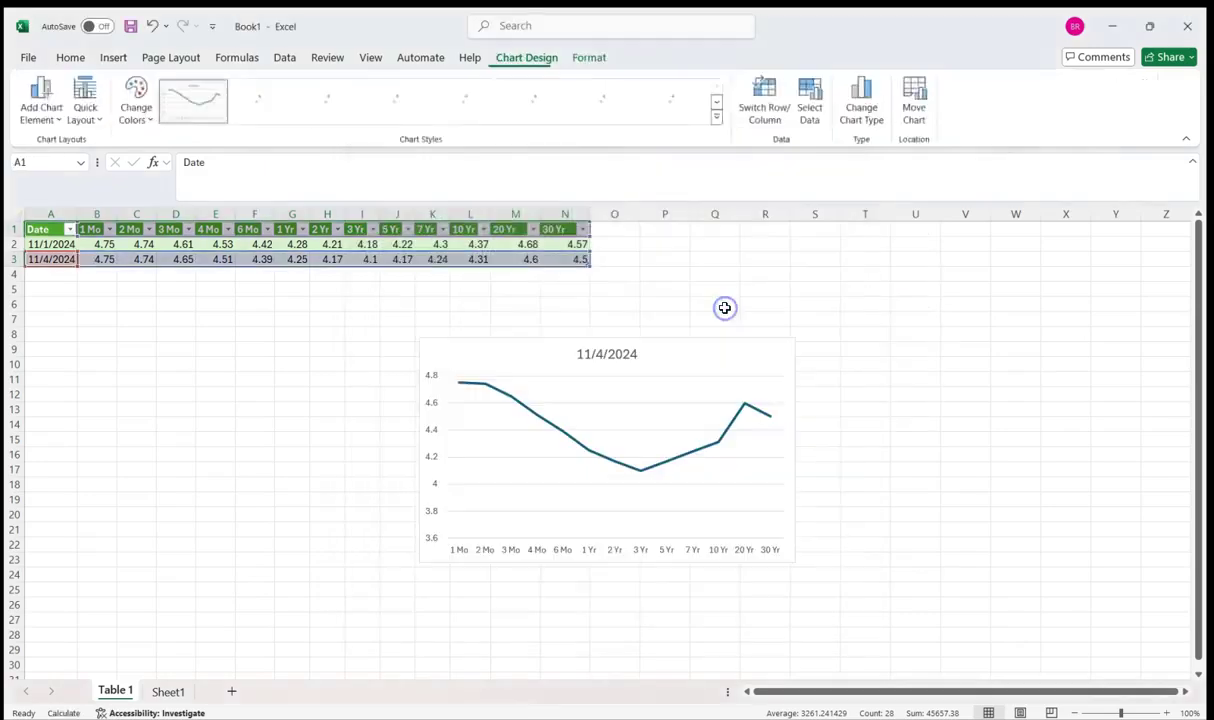
{"action": "left_click", "coordinate": [723, 306]}
Set the minimum bound of the chart's vertical axis to 0 and close the Format Axis pane.
{"action": "left_click", "coordinate": [664, 355]}
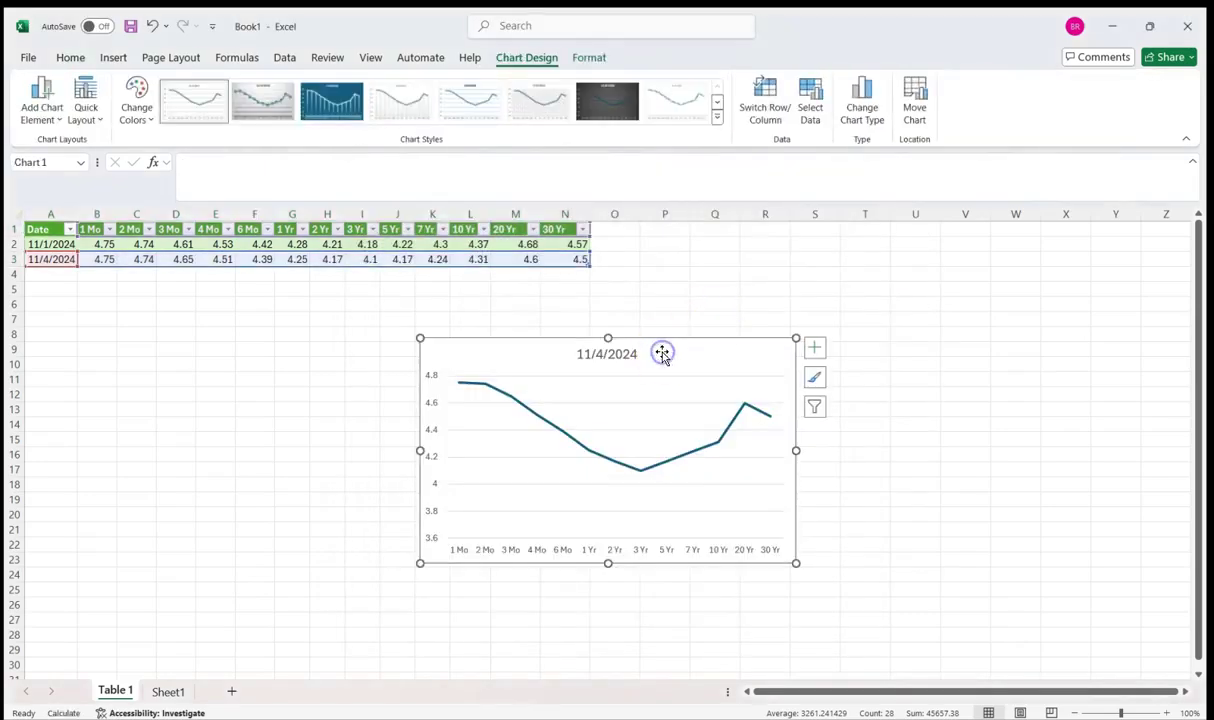
{"action": "left_click", "coordinate": [366, 58]}
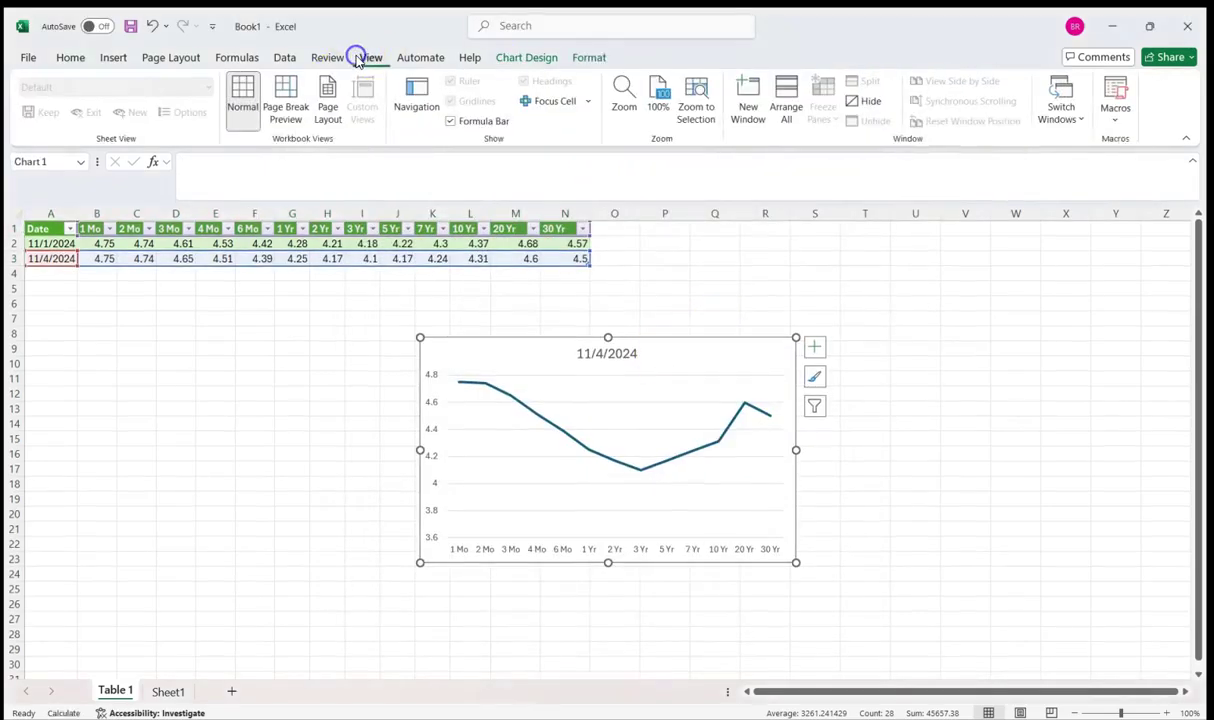
{"action": "left_click", "coordinate": [700, 115]}
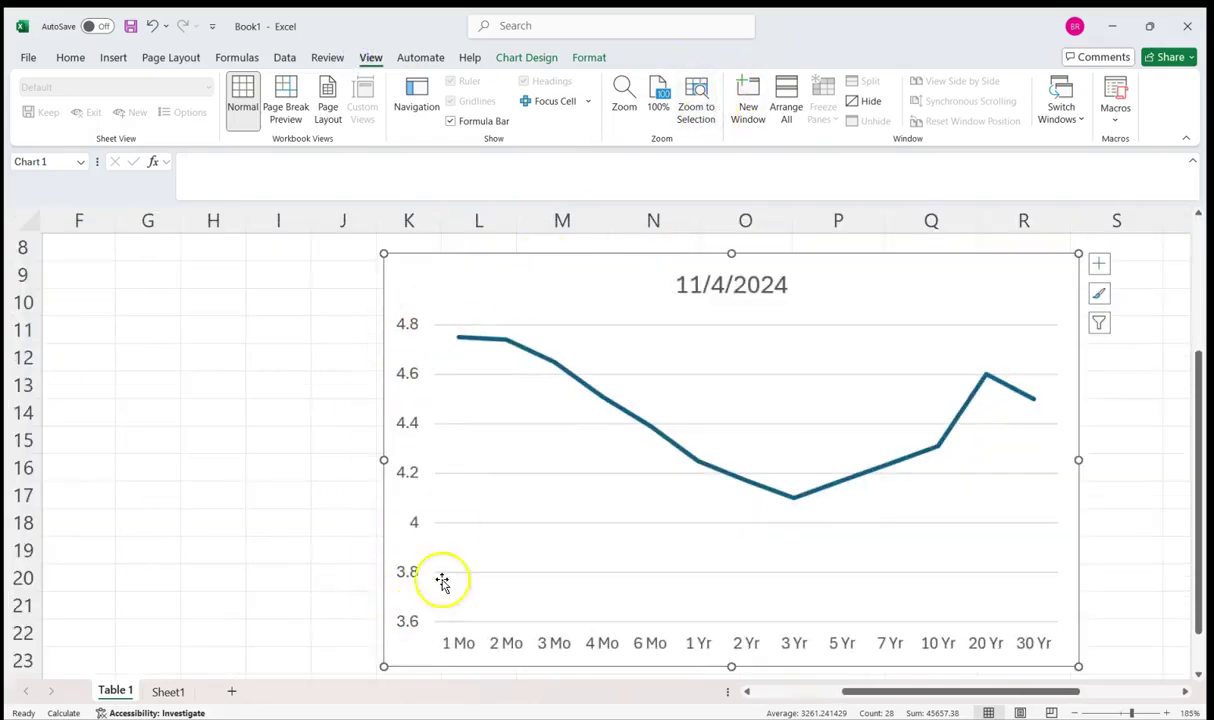
{"action": "left_click", "coordinate": [406, 574]}
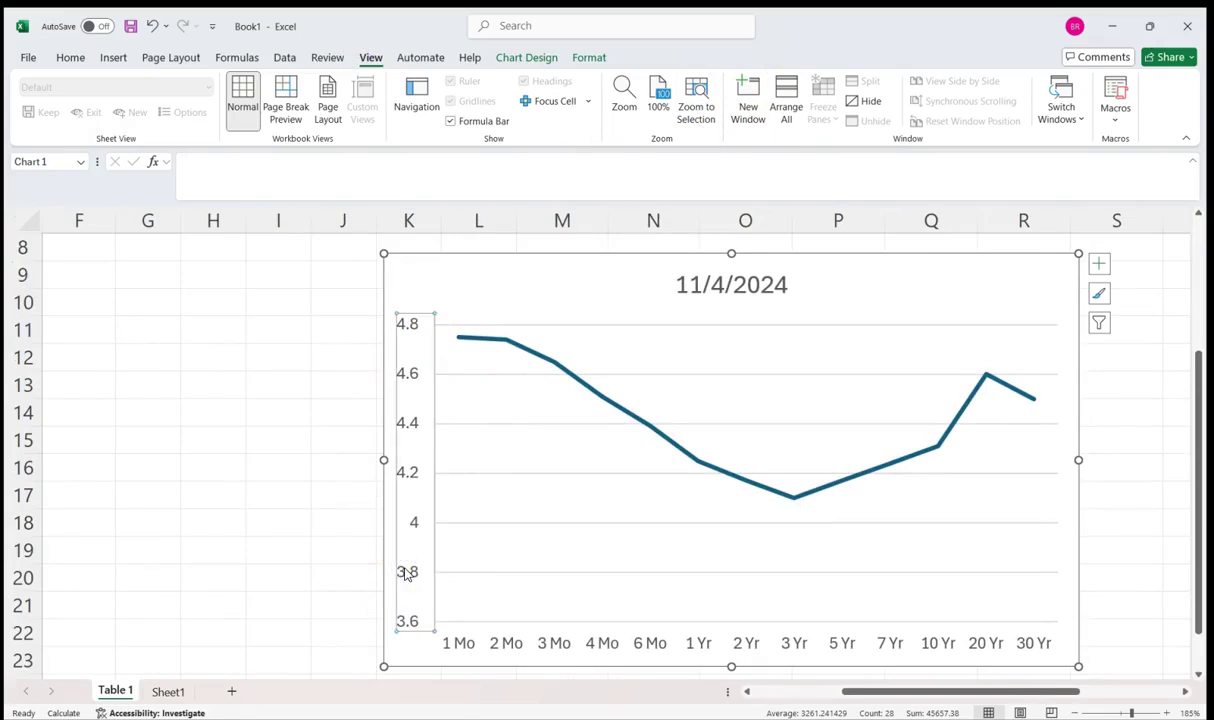
{"action": "right_click", "coordinate": [405, 572]}
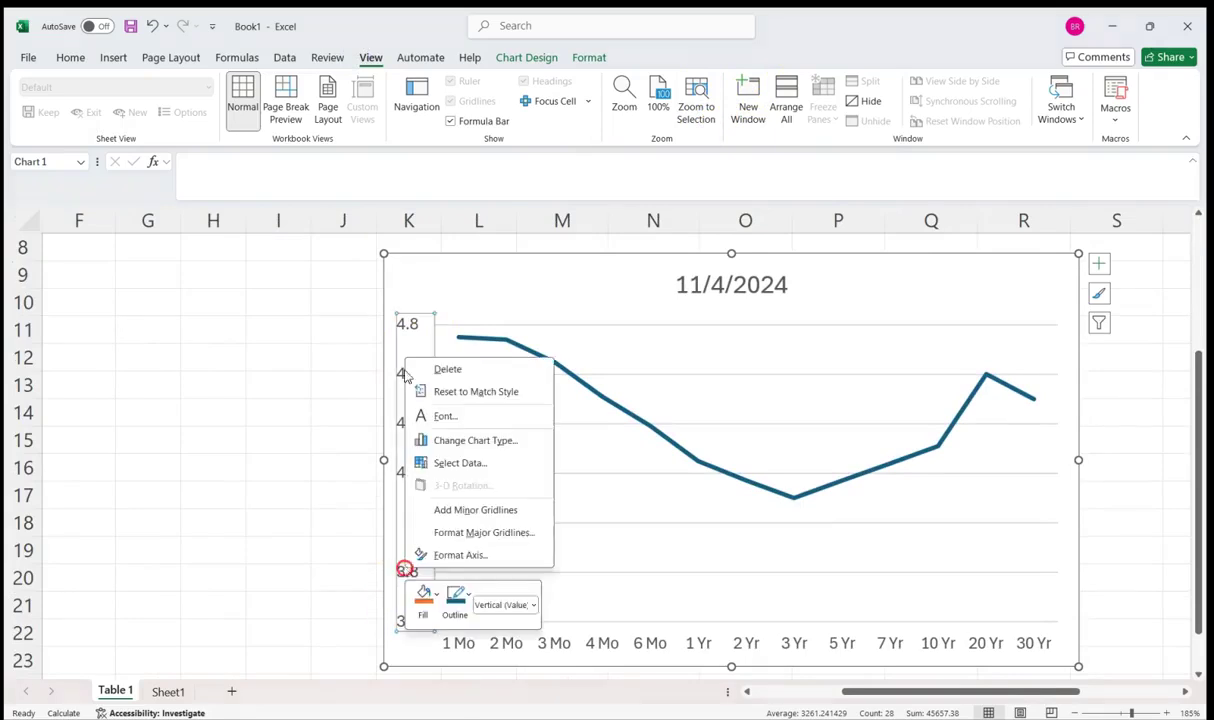
{"action": "left_click", "coordinate": [460, 554]}
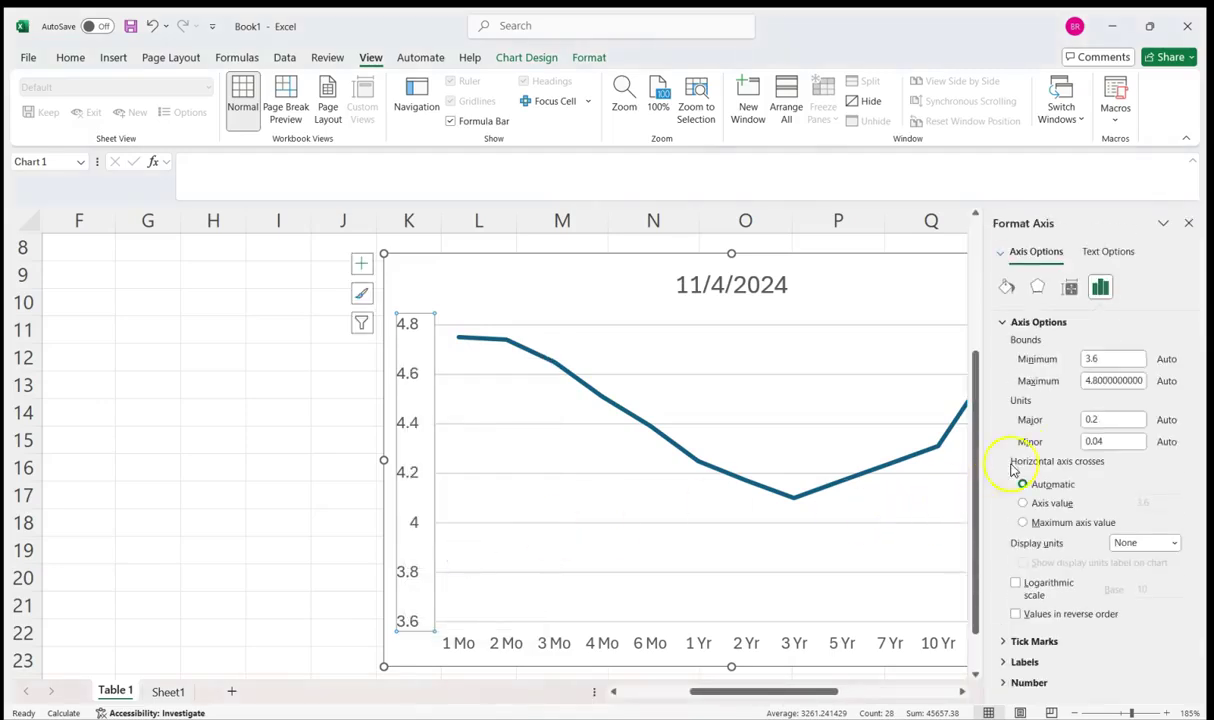
{"action": "double_click", "coordinate": [1087, 362]}
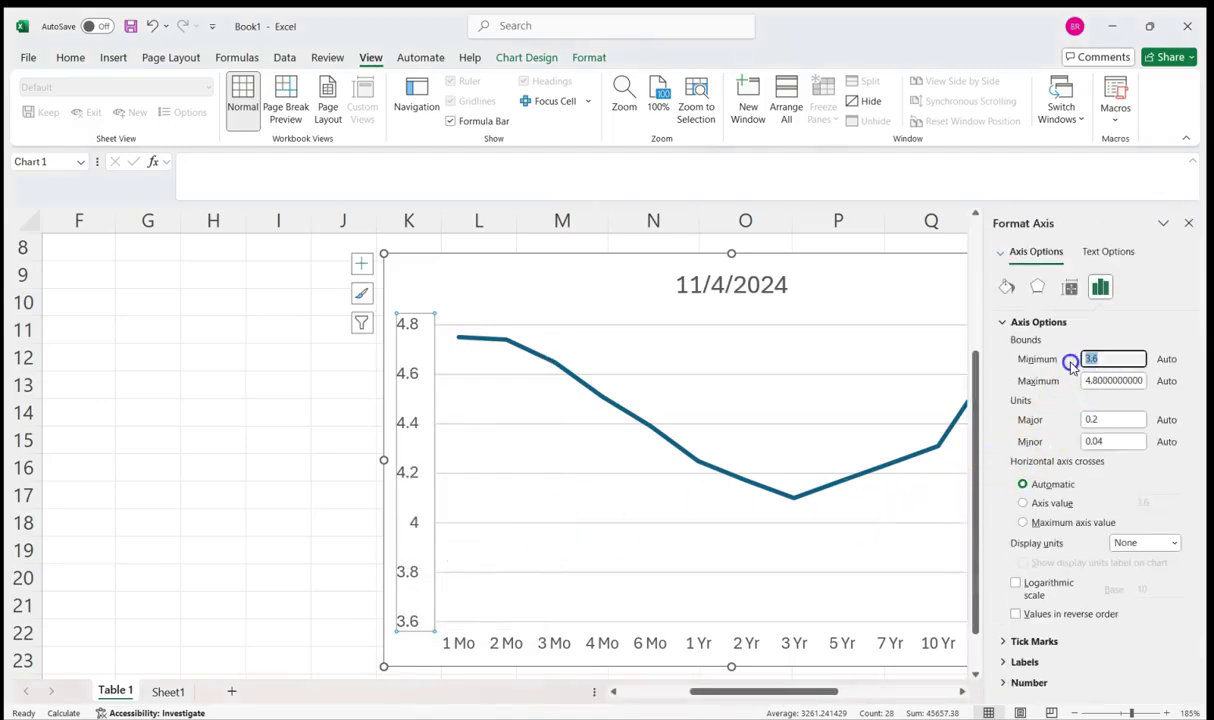
{"action": "type", "text": "0"}
{"action": "key", "text": "Return"}
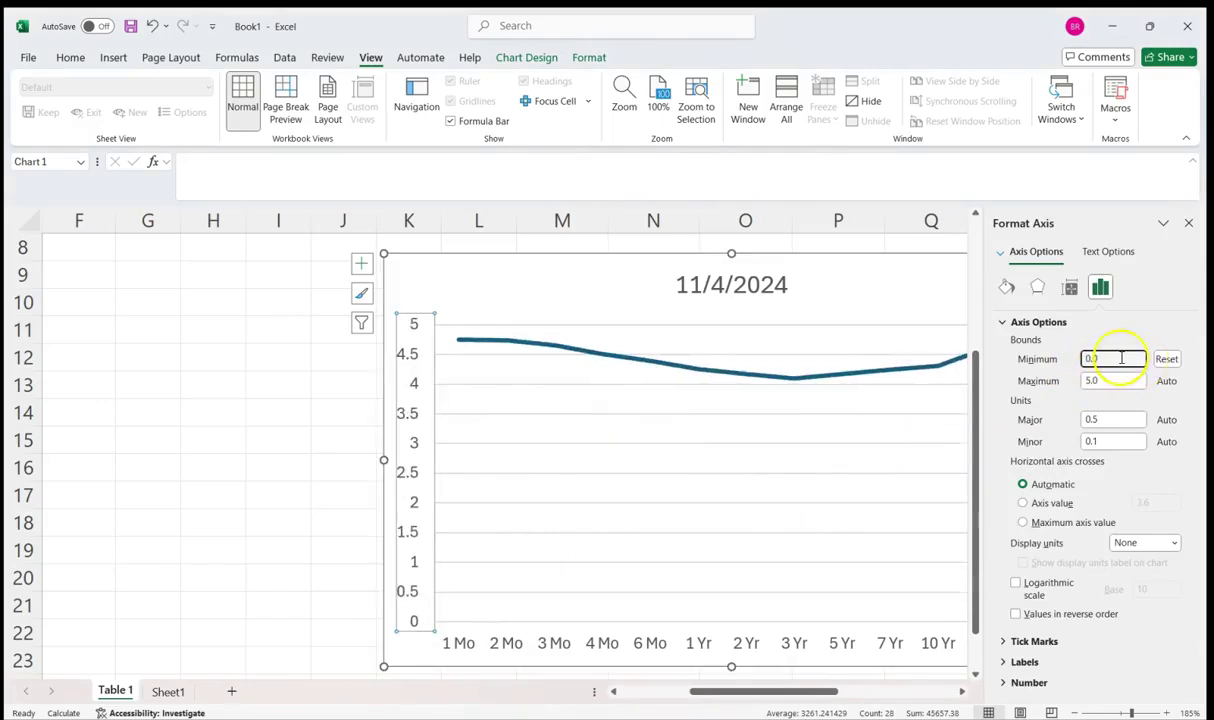
{"action": "left_click", "coordinate": [1189, 226]}
Change the chart title to US Yield Curve.
{"action": "left_click", "coordinate": [770, 284]}
{"action": "type", "text": "D"}
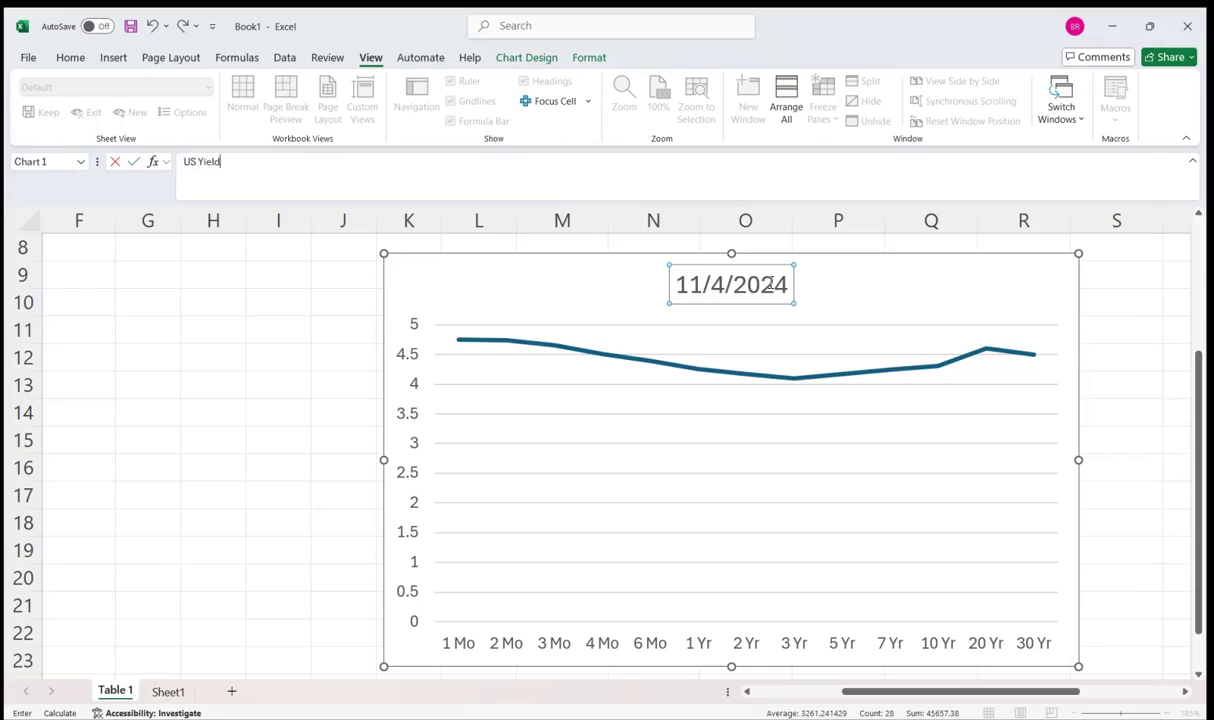
{"action": "type", "text": "e"}
{"action": "key", "text": "Return"}
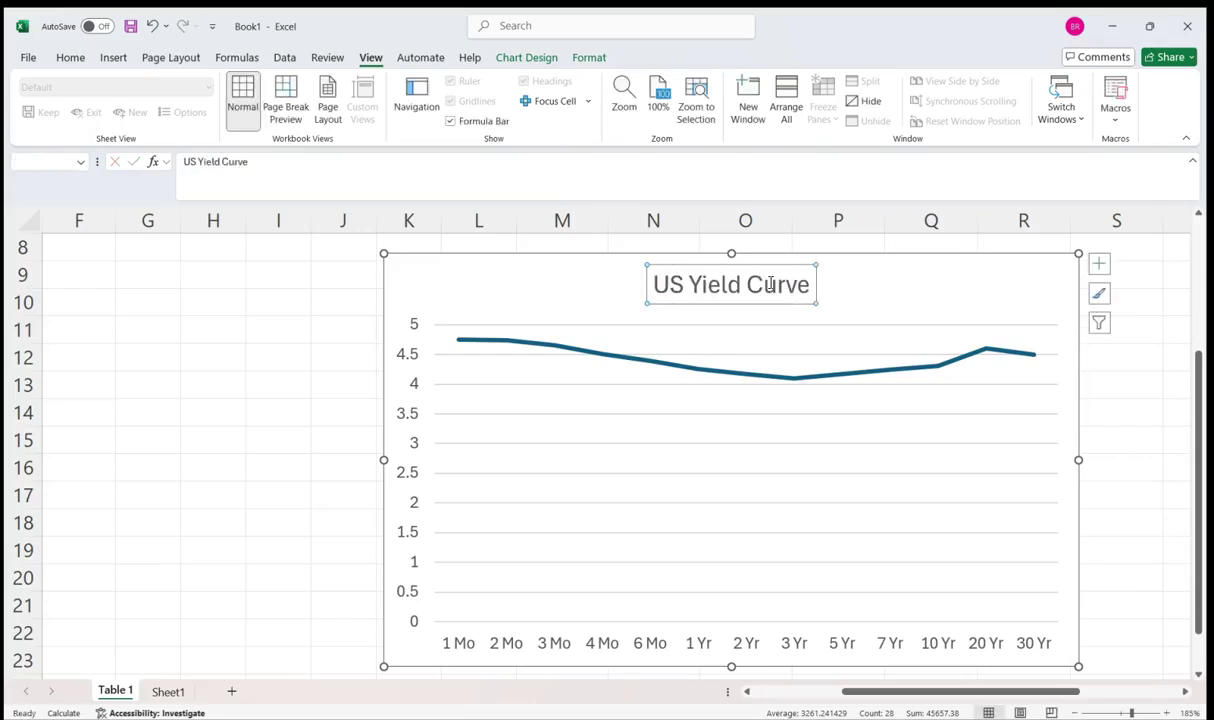
{"action": "left_click", "coordinate": [456, 287]}
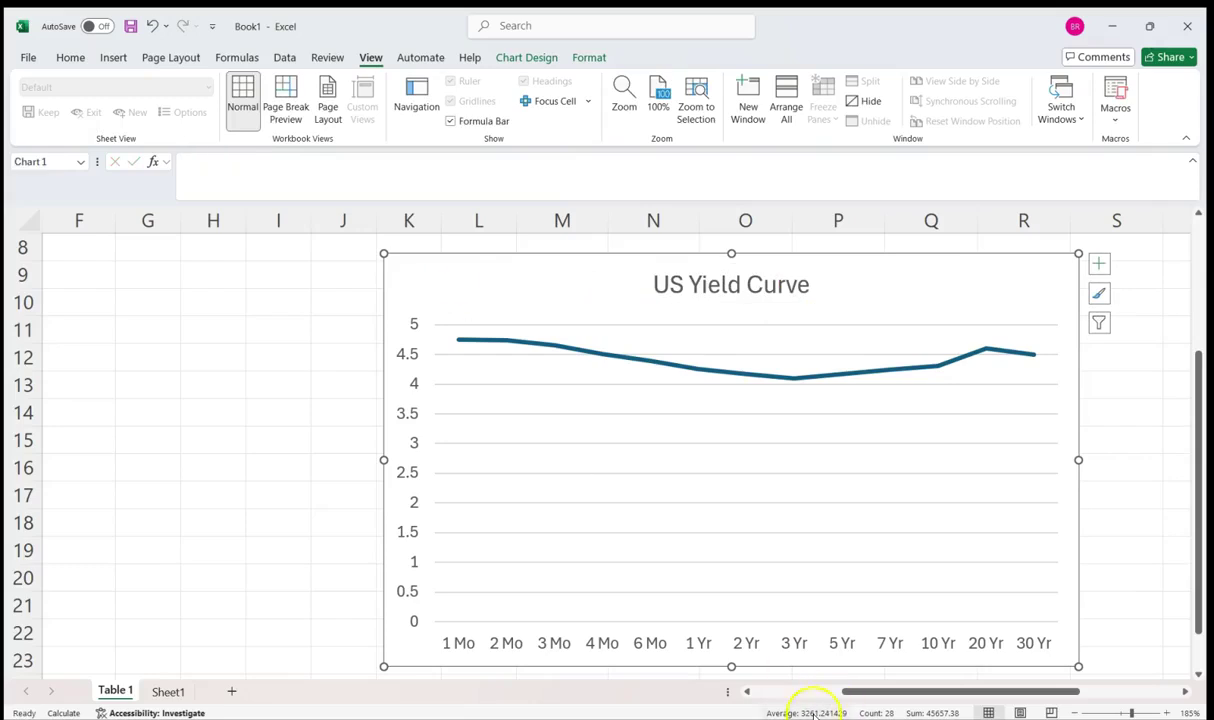
Switch to the browser and display the Treasury's Daily Treasury Par Real Yield Curve Rates for the Current Month.
{"action": "key", "text": "alt+Tab"}
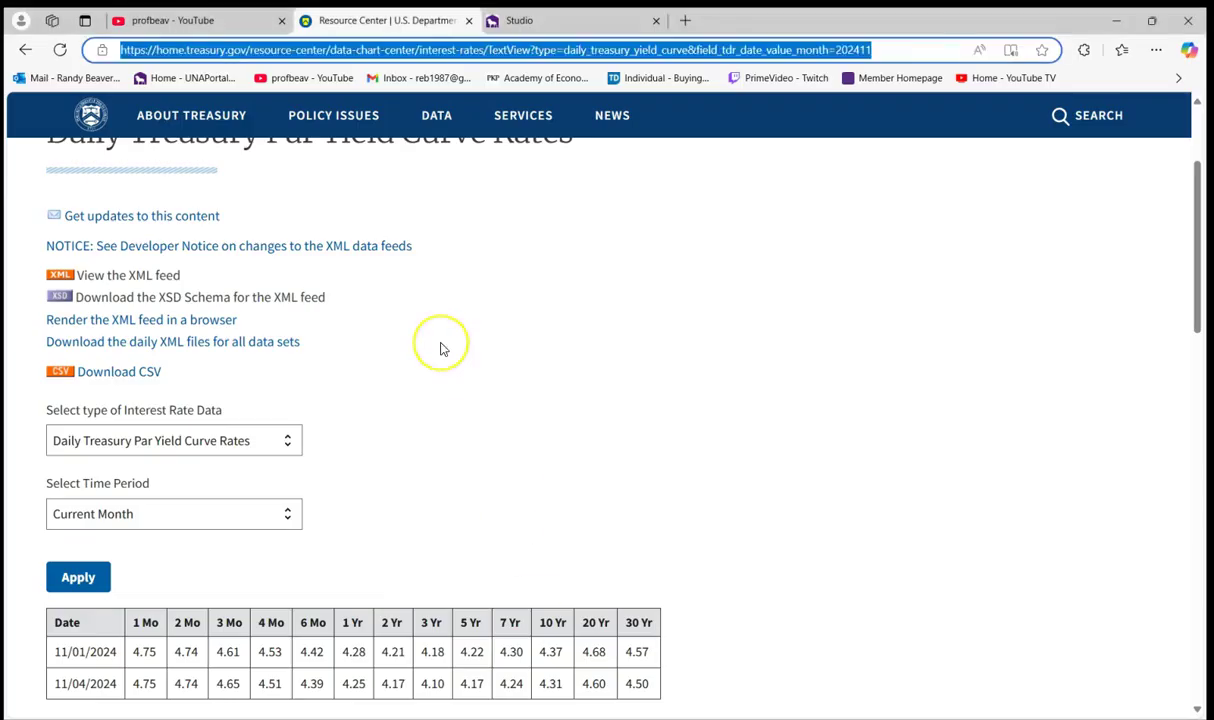
{"action": "scroll", "coordinate": [440, 347], "scroll_direction": "up", "scroll_amount": 3}
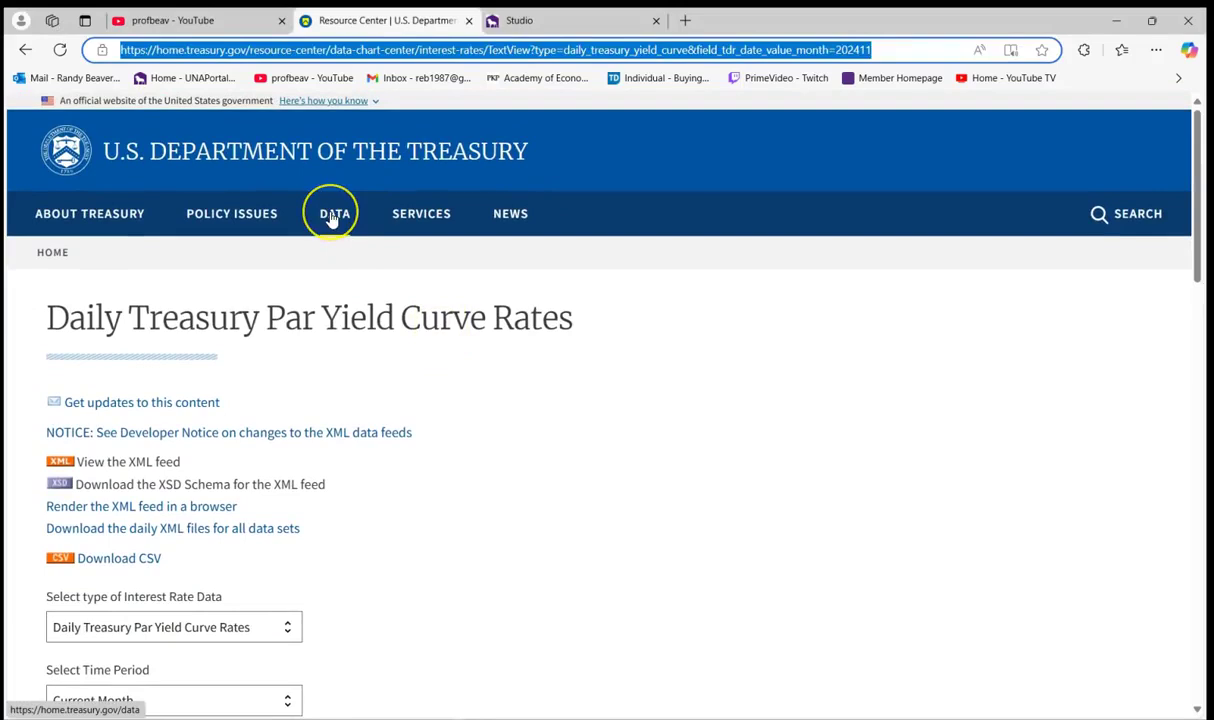
{"action": "left_click", "coordinate": [333, 217]}
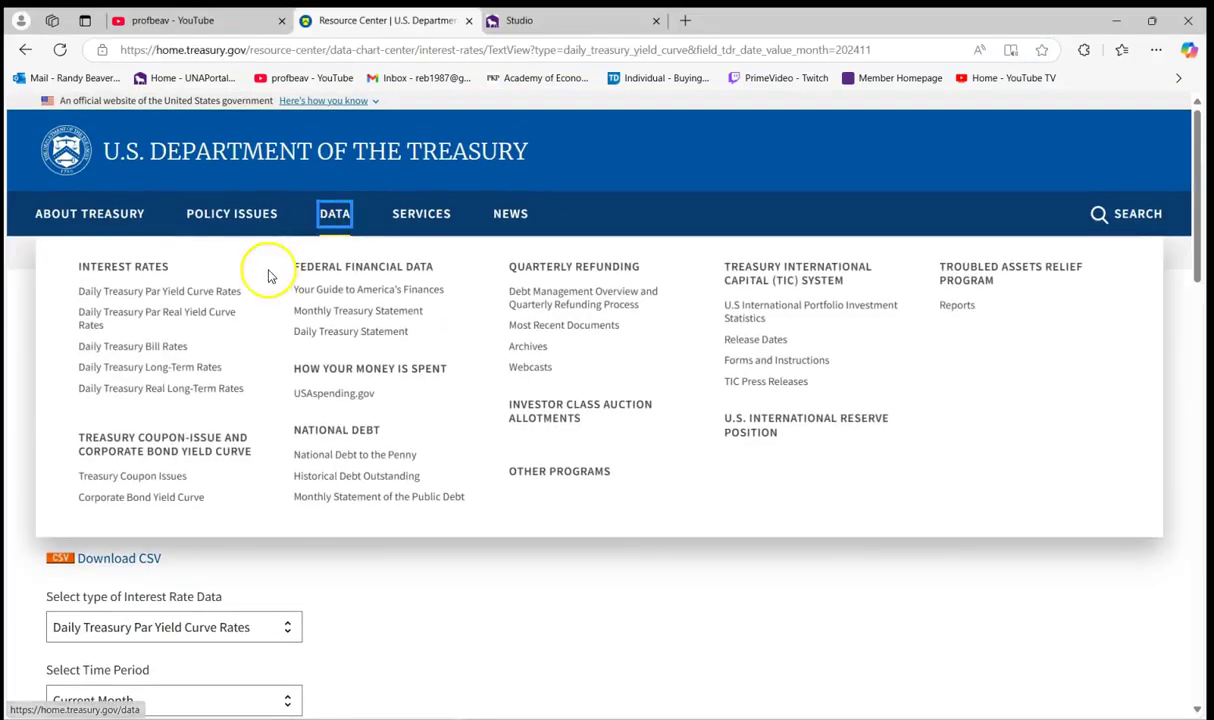
{"action": "left_click", "coordinate": [221, 318]}
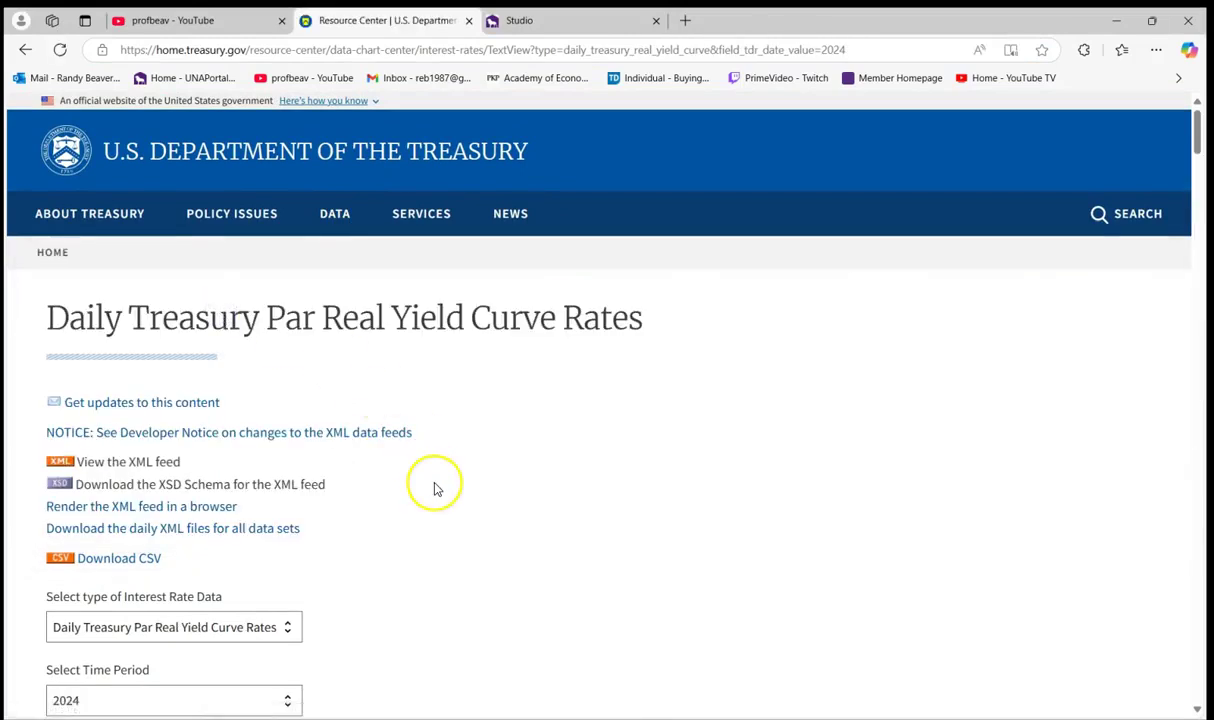
{"action": "scroll", "coordinate": [434, 487], "scroll_direction": "down", "scroll_amount": 2}
{"action": "left_click", "coordinate": [266, 520]}
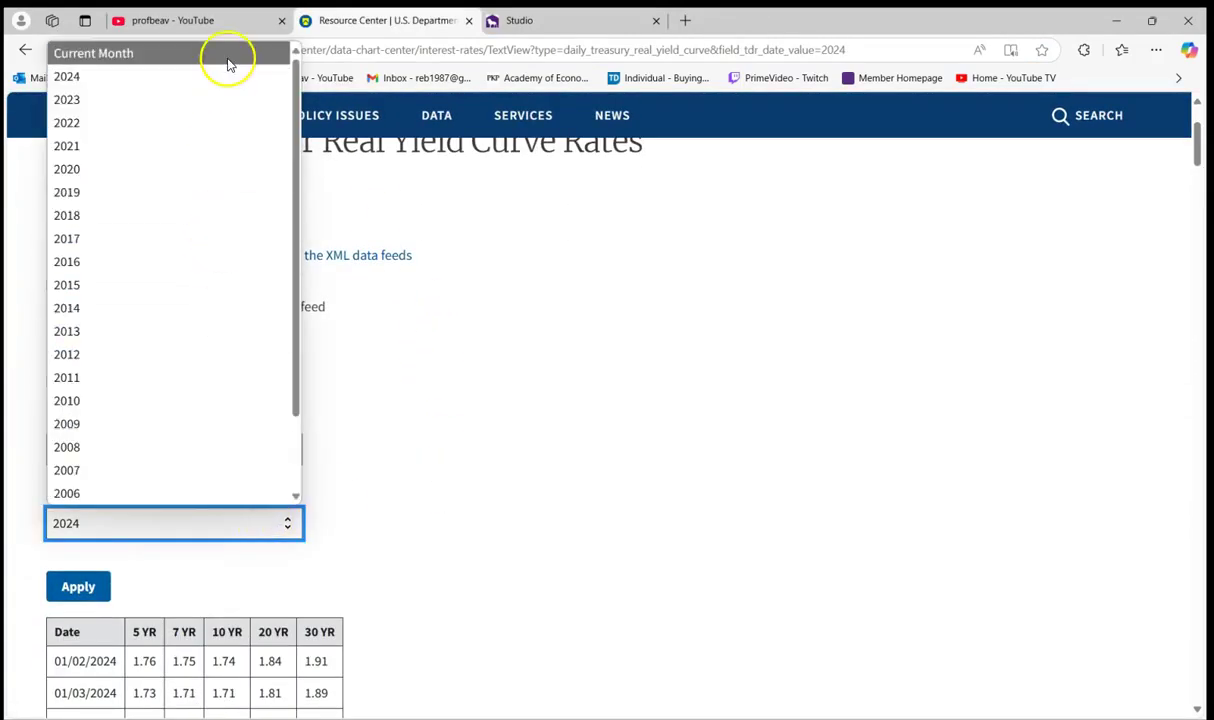
{"action": "left_click", "coordinate": [228, 62]}
{"action": "left_click", "coordinate": [77, 586]}
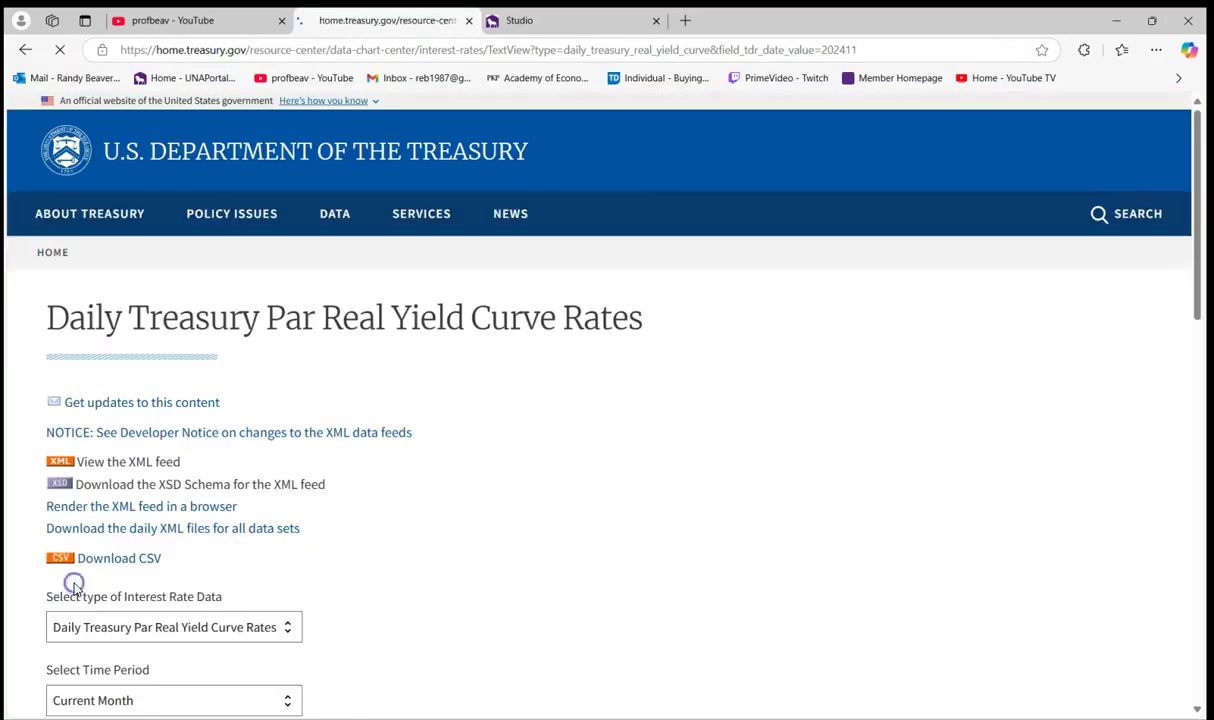
{"action": "scroll", "coordinate": [436, 455], "scroll_direction": "down", "scroll_amount": 3}
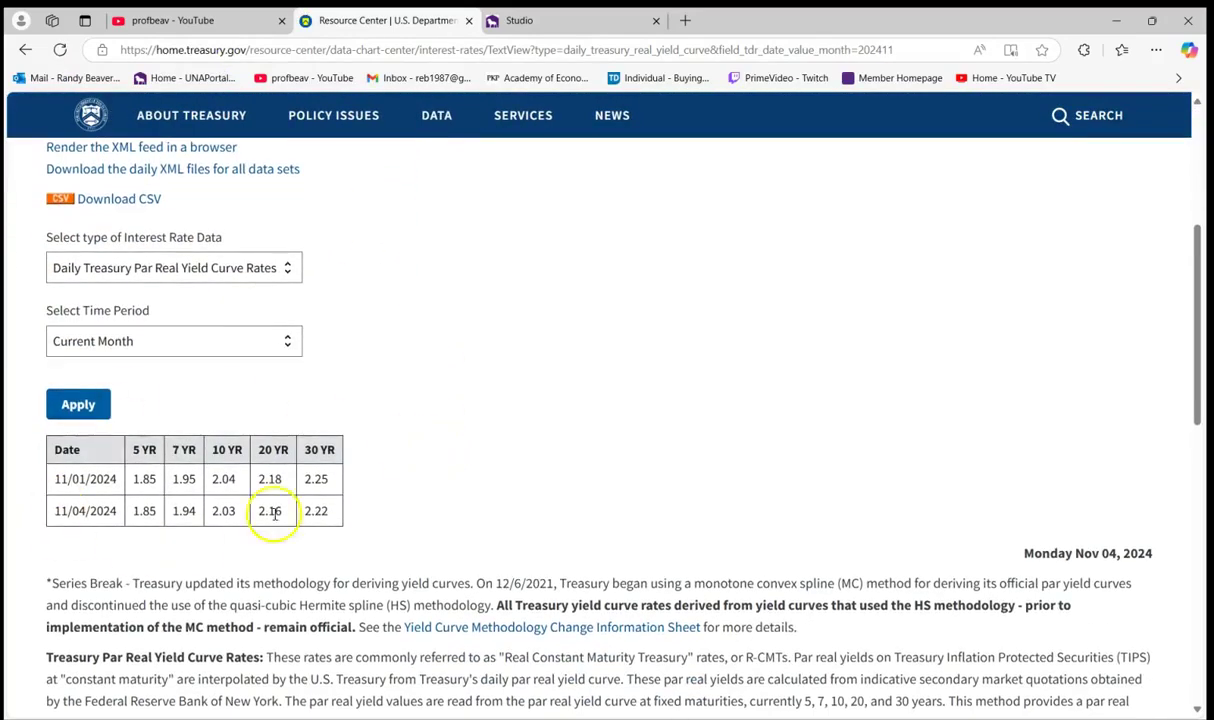
Open the Daily Treasury Bill Rates page and examine the 2024 discount and coupon equivalent rates by maturity.
{"action": "scroll", "coordinate": [425, 466], "scroll_direction": "up", "scroll_amount": 3}
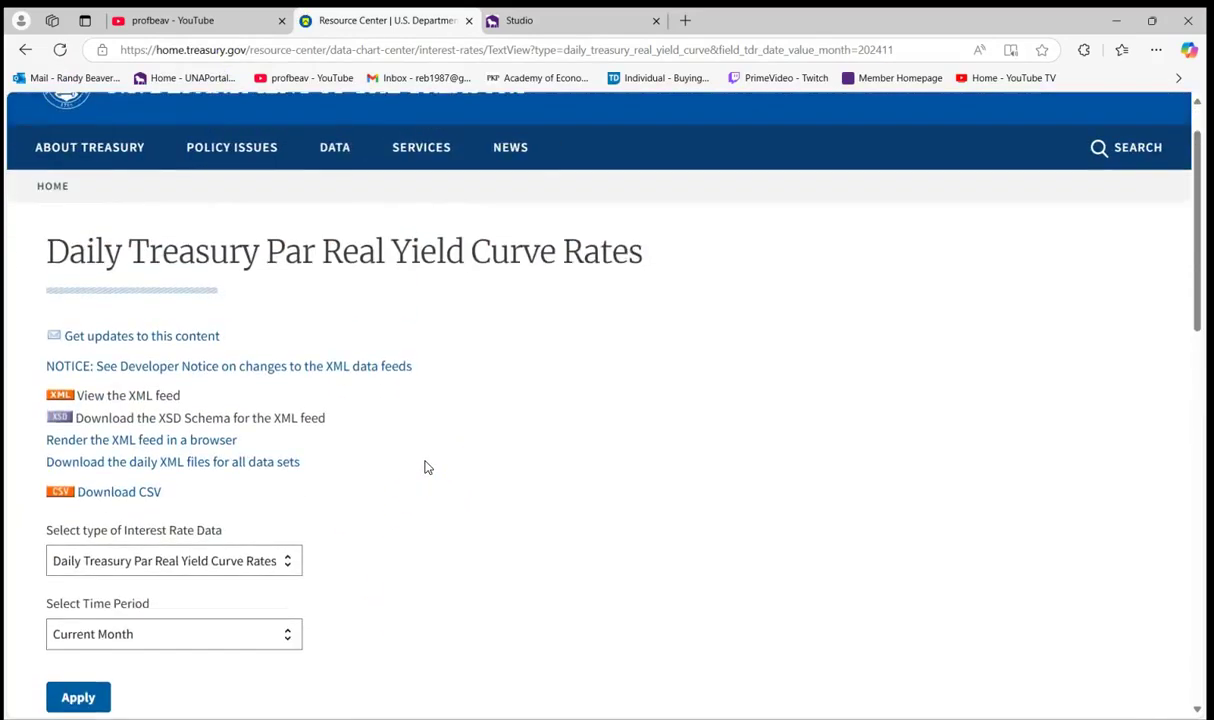
{"action": "left_click", "coordinate": [333, 197]}
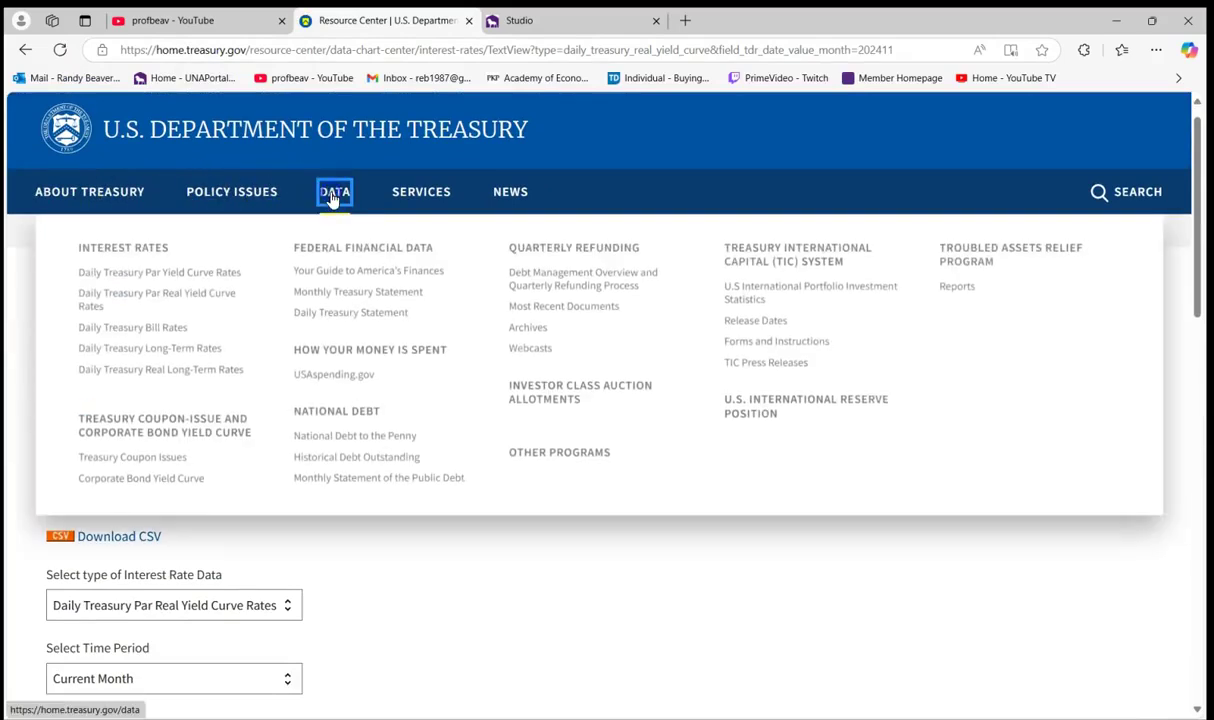
{"action": "left_click", "coordinate": [157, 324]}
{"action": "scroll", "coordinate": [480, 492], "scroll_direction": "down", "scroll_amount": 3}
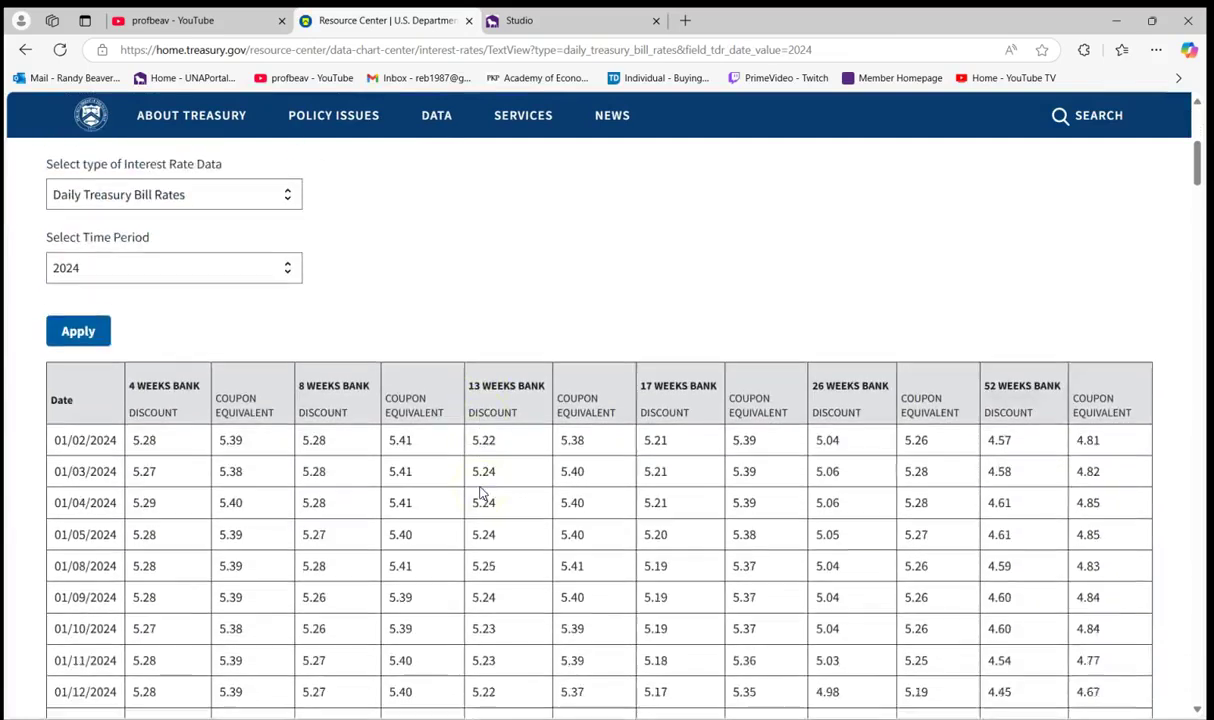
{"action": "scroll", "coordinate": [482, 493], "scroll_direction": "down", "scroll_amount": 1}
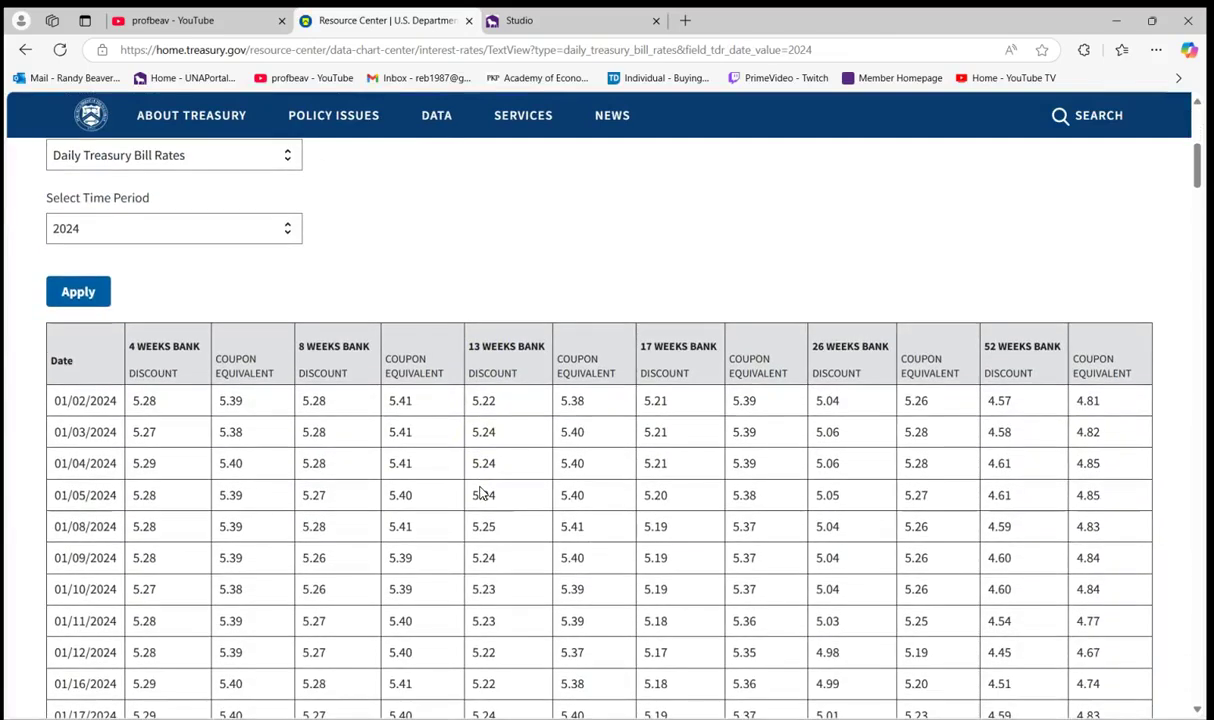
{"action": "scroll", "coordinate": [482, 493], "scroll_direction": "down", "scroll_amount": 3}
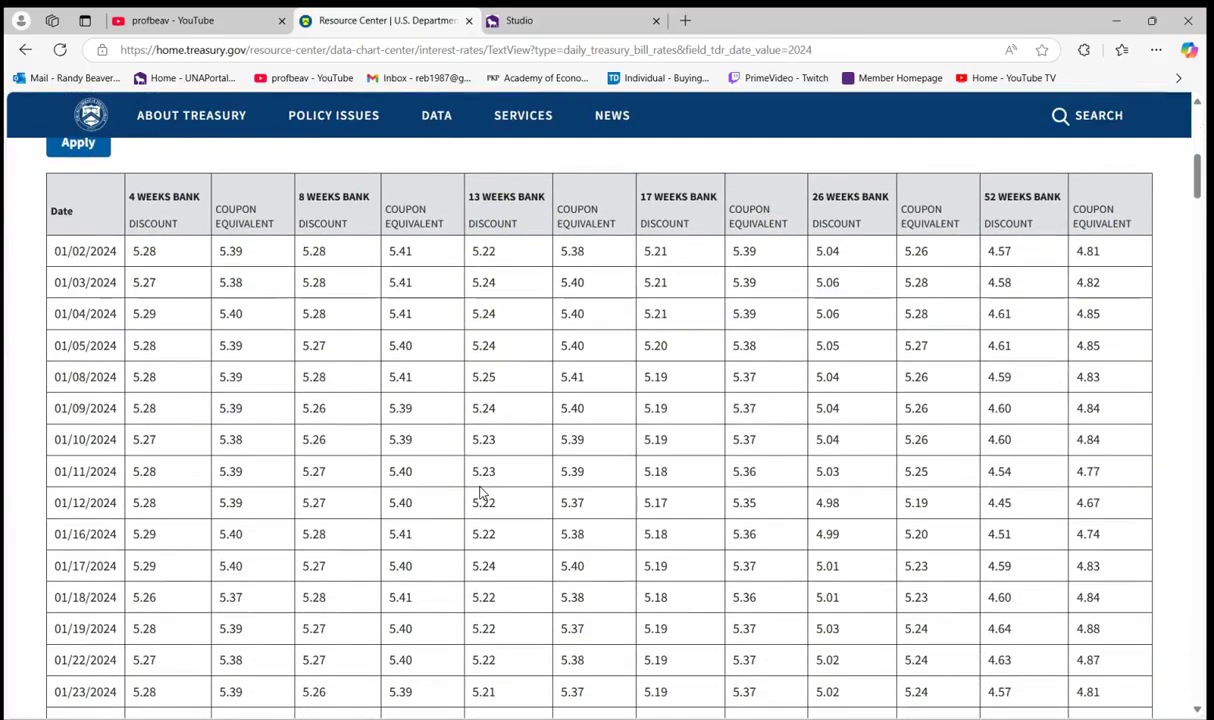
{"action": "scroll", "coordinate": [482, 493], "scroll_direction": "up", "scroll_amount": 2}
{"action": "left_click", "coordinate": [456, 472]}
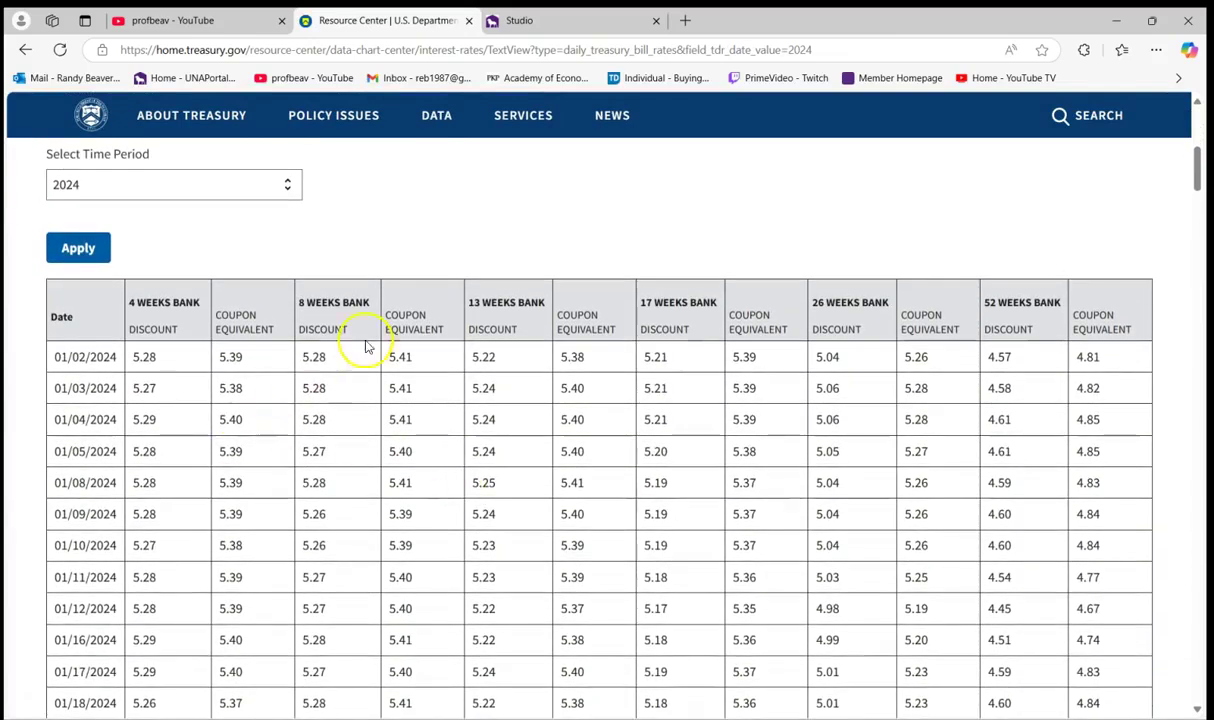
Open the Daily Treasury Long-Term Rates page and view its 2024 rates table.
{"action": "scroll", "coordinate": [409, 372], "scroll_direction": "up", "scroll_amount": 5}
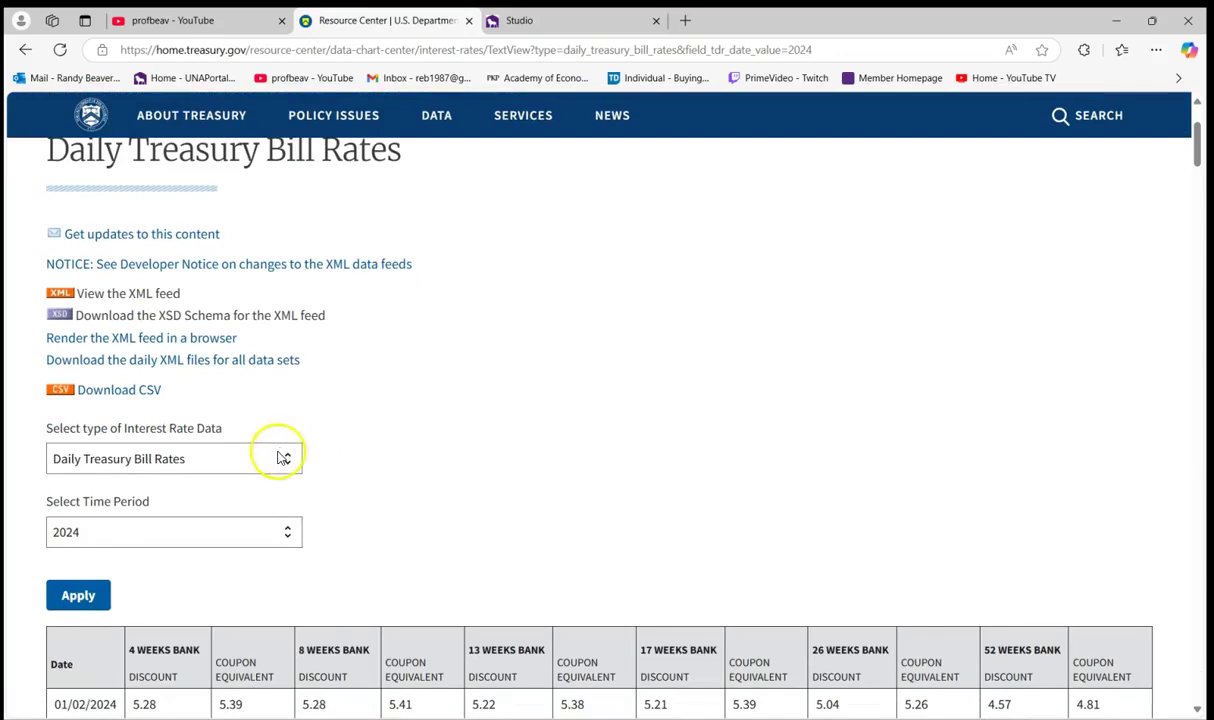
{"action": "left_click", "coordinate": [276, 458]}
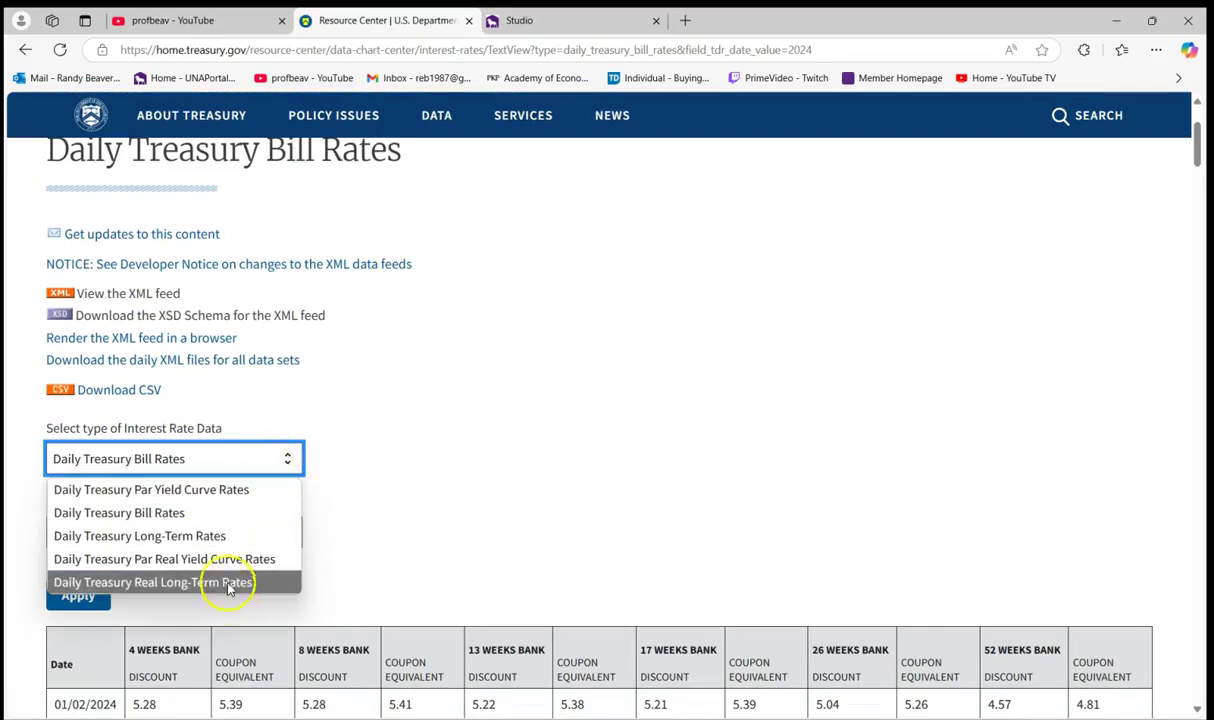
{"action": "left_click", "coordinate": [406, 398]}
{"action": "scroll", "coordinate": [406, 406], "scroll_direction": "up", "scroll_amount": 2}
{"action": "left_click", "coordinate": [336, 214]}
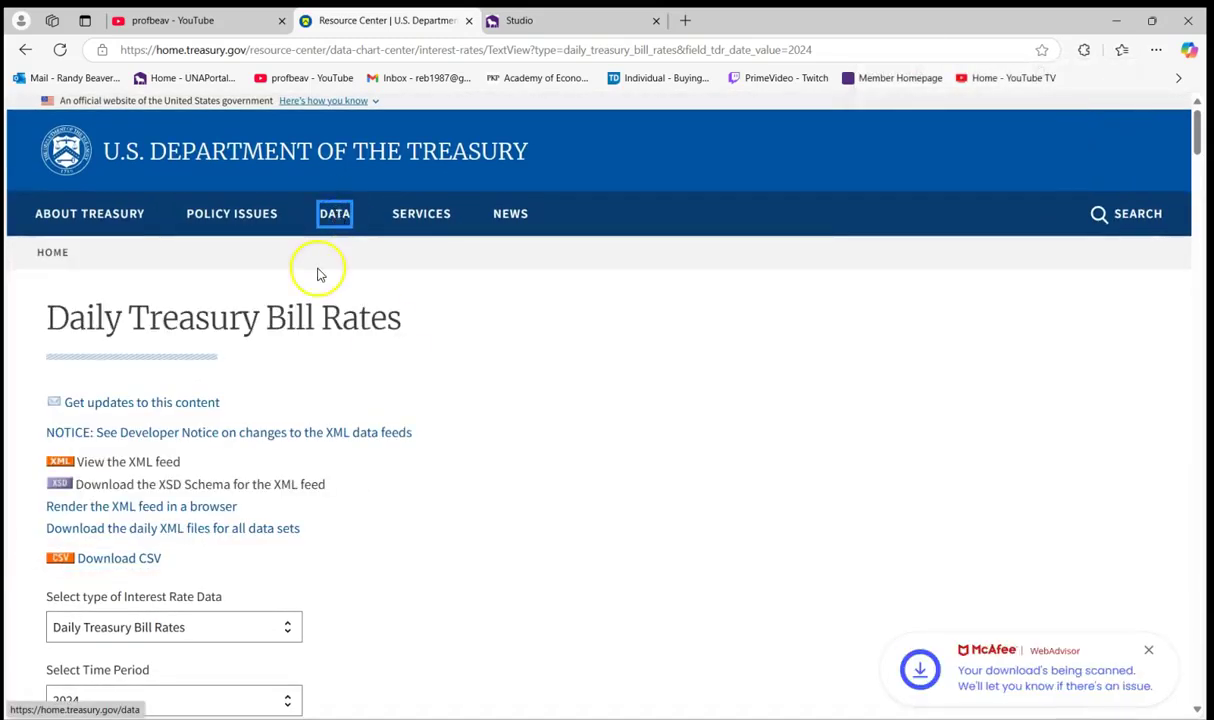
{"action": "left_click", "coordinate": [335, 217]}
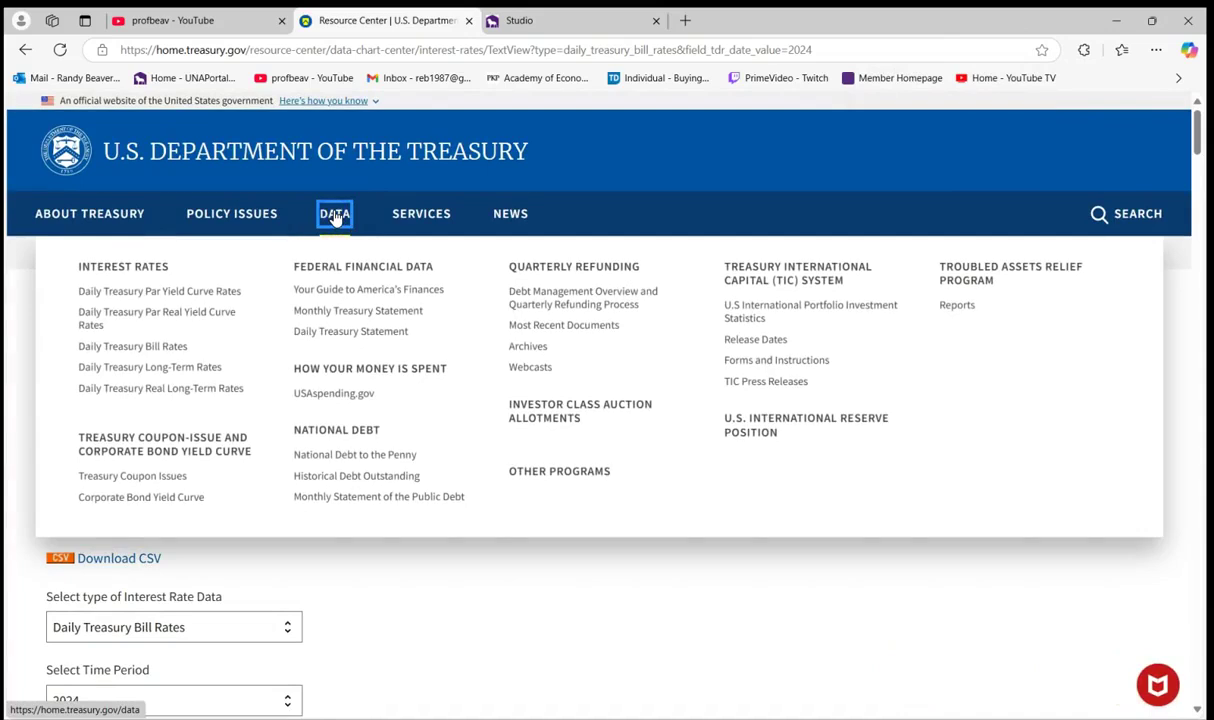
{"action": "left_click", "coordinate": [208, 367]}
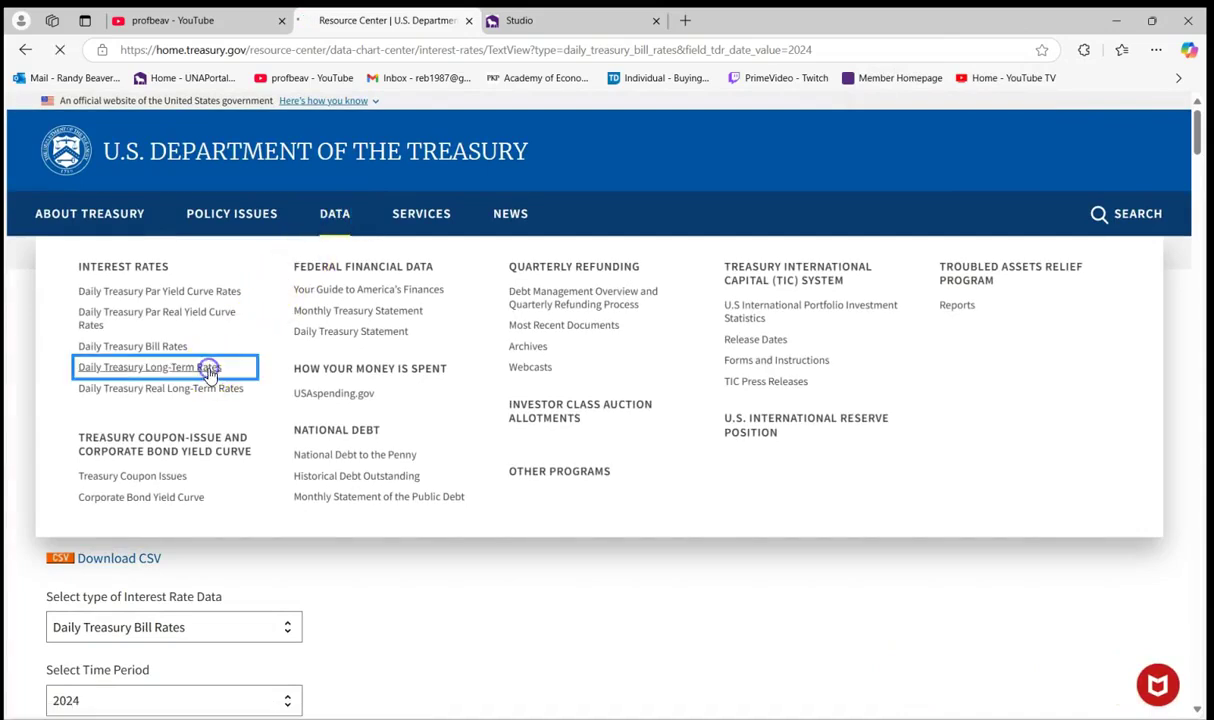
{"action": "scroll", "coordinate": [392, 497], "scroll_direction": "down", "scroll_amount": 4}
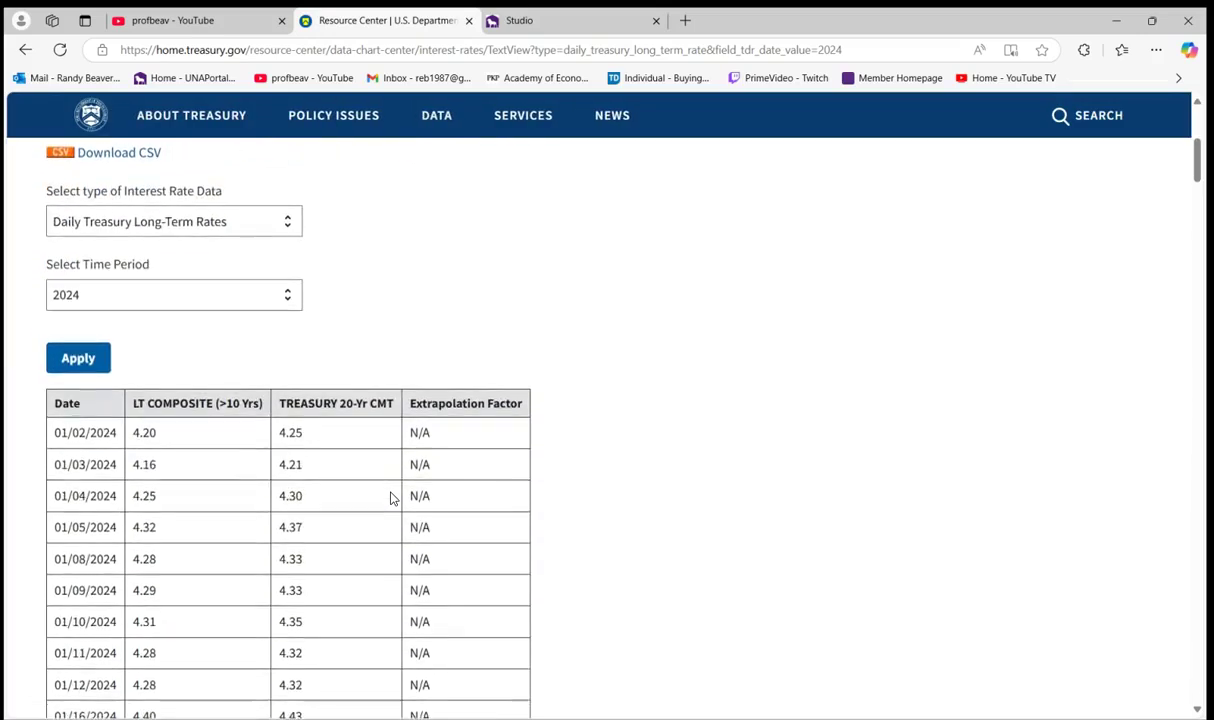
Switch the interest rate data to Daily Treasury Par Real Yield Curve Rates and load its 2024 table.
{"action": "scroll", "coordinate": [392, 497], "scroll_direction": "up", "scroll_amount": 1}
{"action": "left_click", "coordinate": [266, 403]}
{"action": "left_click", "coordinate": [266, 403]}
{"action": "left_click", "coordinate": [268, 330]}
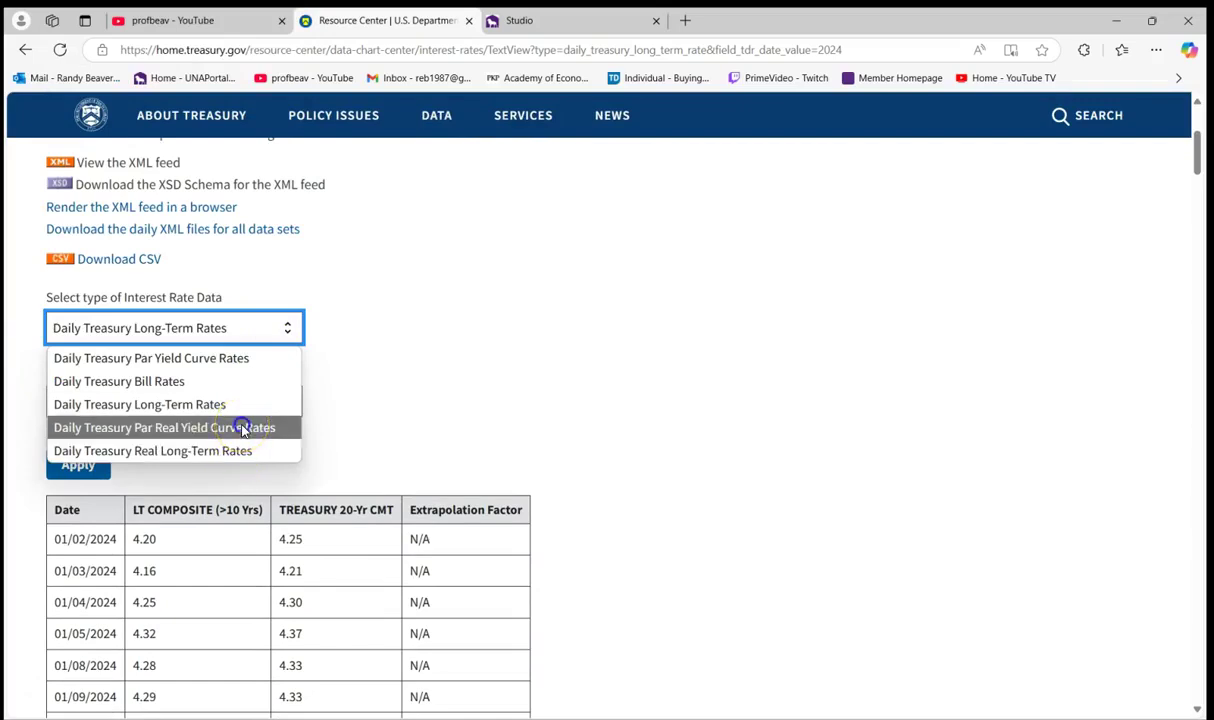
{"action": "left_click", "coordinate": [241, 427]}
{"action": "left_click", "coordinate": [96, 463]}
Display the Daily Treasury Par Real Yield Curve Rates for all available time periods.
{"action": "scroll", "coordinate": [424, 478], "scroll_direction": "up", "scroll_amount": 2}
{"action": "left_click", "coordinate": [243, 595]}
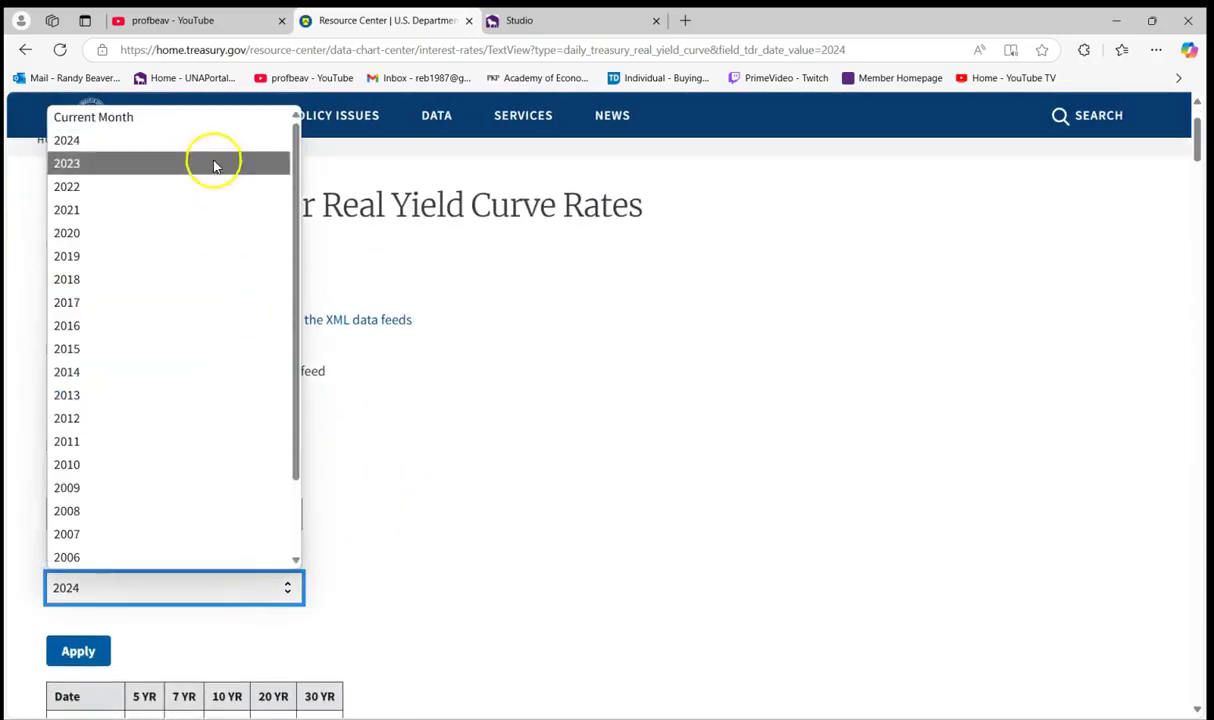
{"action": "left_click_drag", "start_coordinate": [295, 333], "coordinate": [295, 467]}
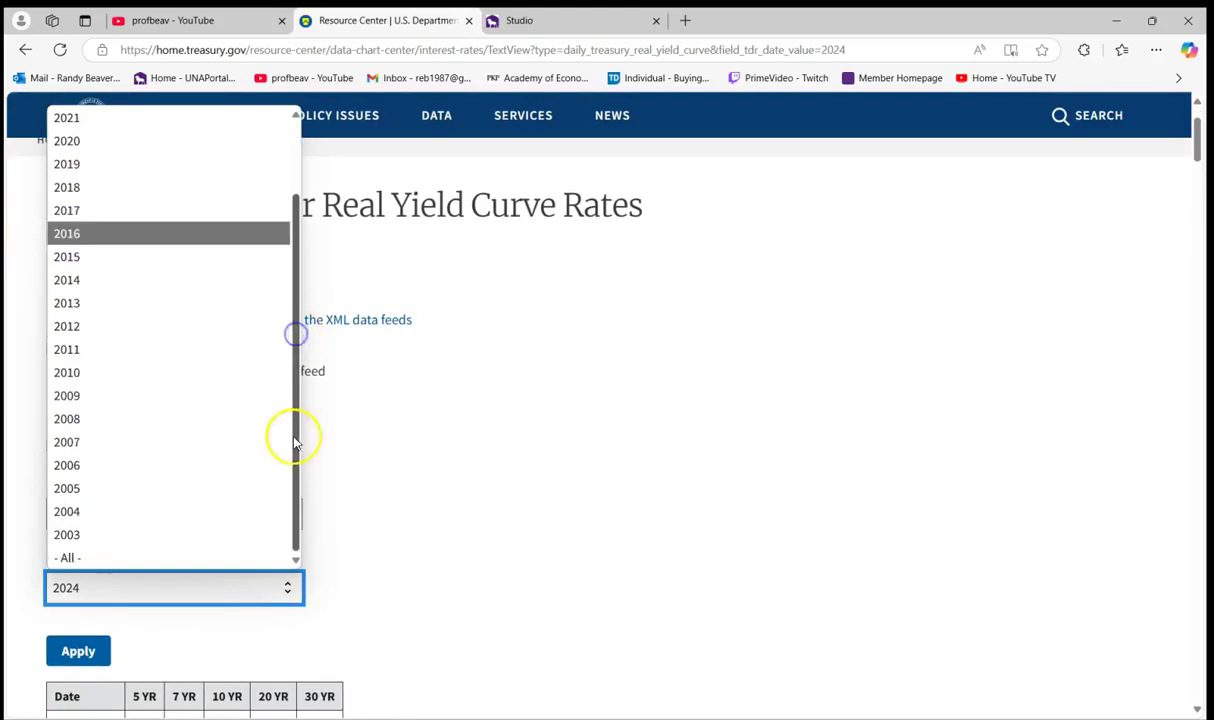
{"action": "left_click", "coordinate": [225, 557]}
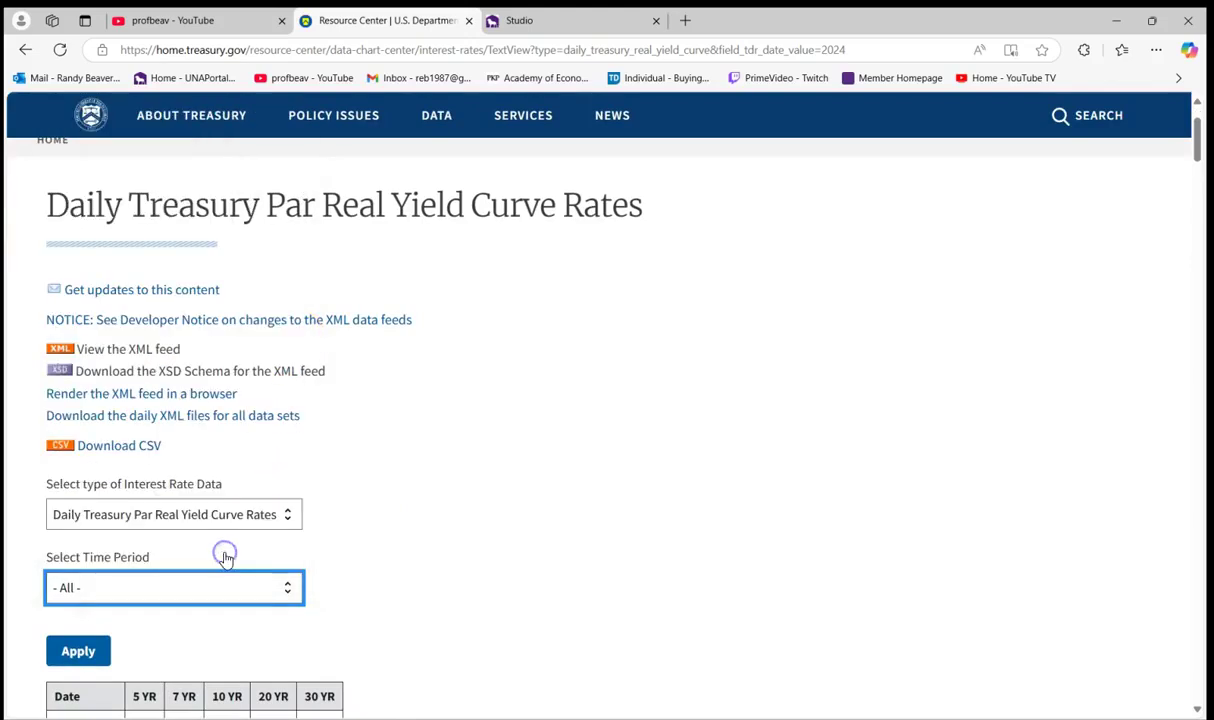
{"action": "left_click", "coordinate": [101, 646]}
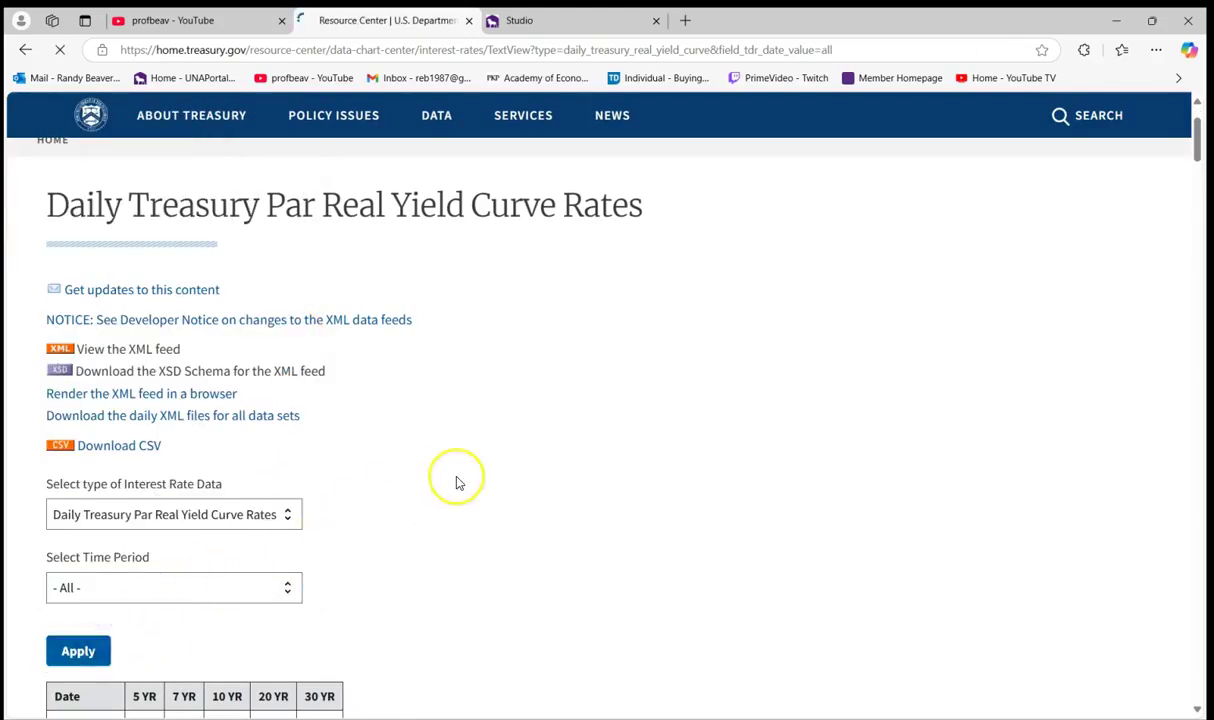
{"action": "scroll", "coordinate": [455, 482], "scroll_direction": "down", "scroll_amount": 6}
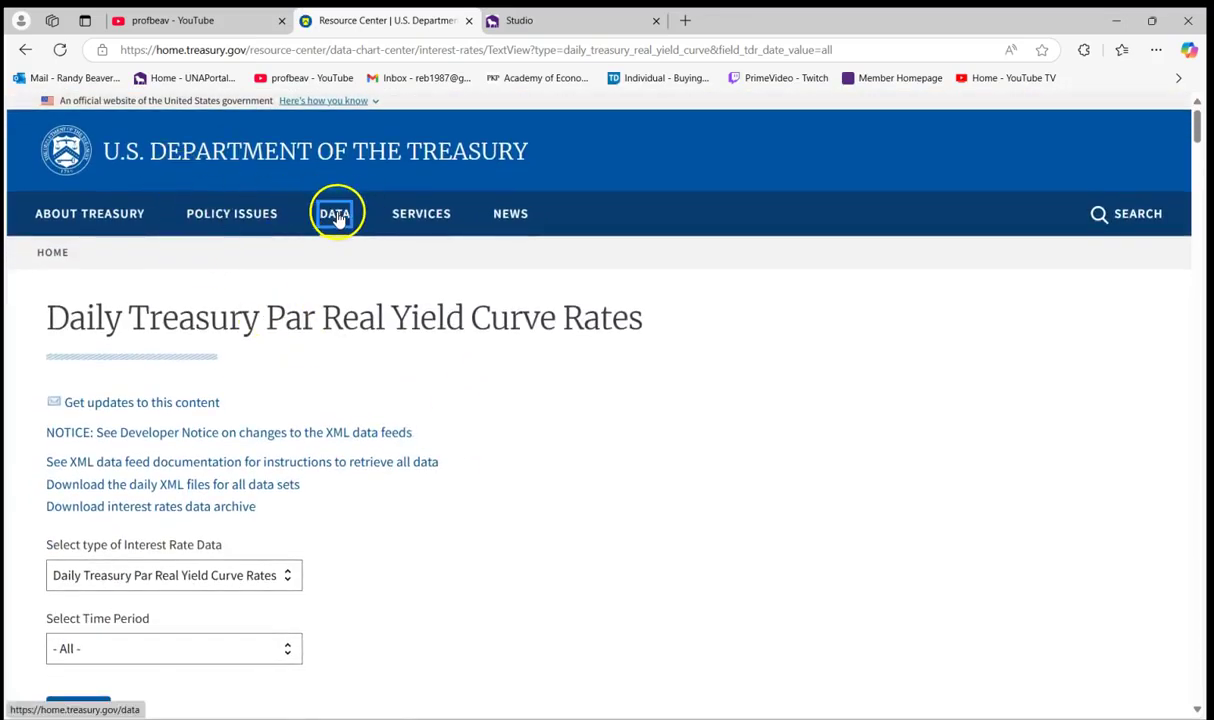
Open the Daily Treasury Par Yield Curve Rates page and bring its 2024 rates table into view.
{"action": "left_click", "coordinate": [337, 216]}
{"action": "left_click", "coordinate": [205, 288]}
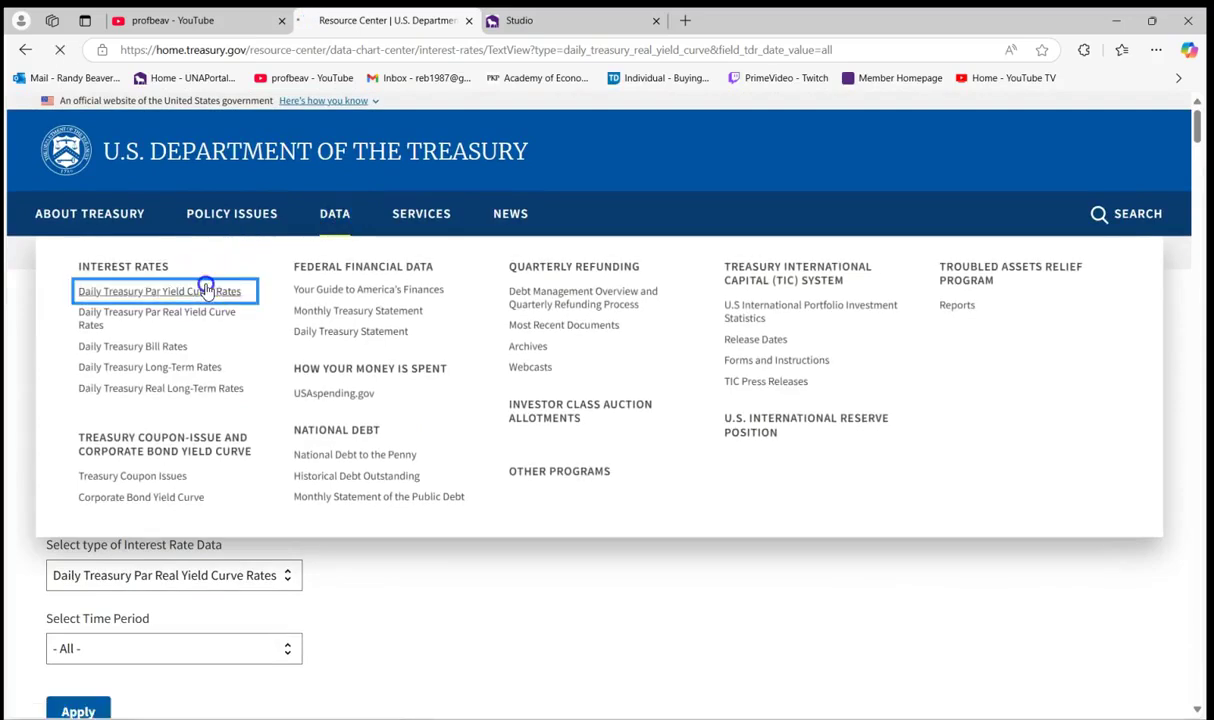
{"action": "scroll", "coordinate": [444, 428], "scroll_direction": "down", "scroll_amount": 4}
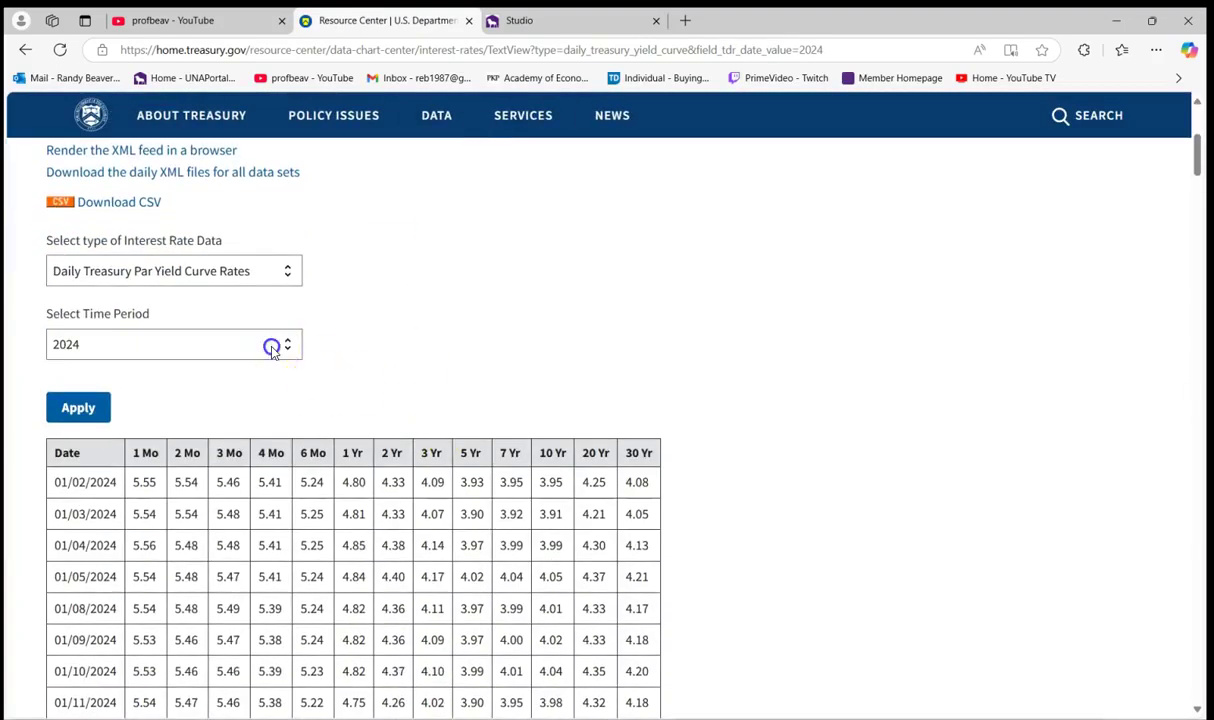
Set the par yield curve time period to All, apply it, and look over the resulting page.
{"action": "left_click", "coordinate": [270, 345]}
{"action": "left_click_drag", "start_coordinate": [290, 411], "coordinate": [288, 660]}
{"action": "left_click", "coordinate": [239, 708]}
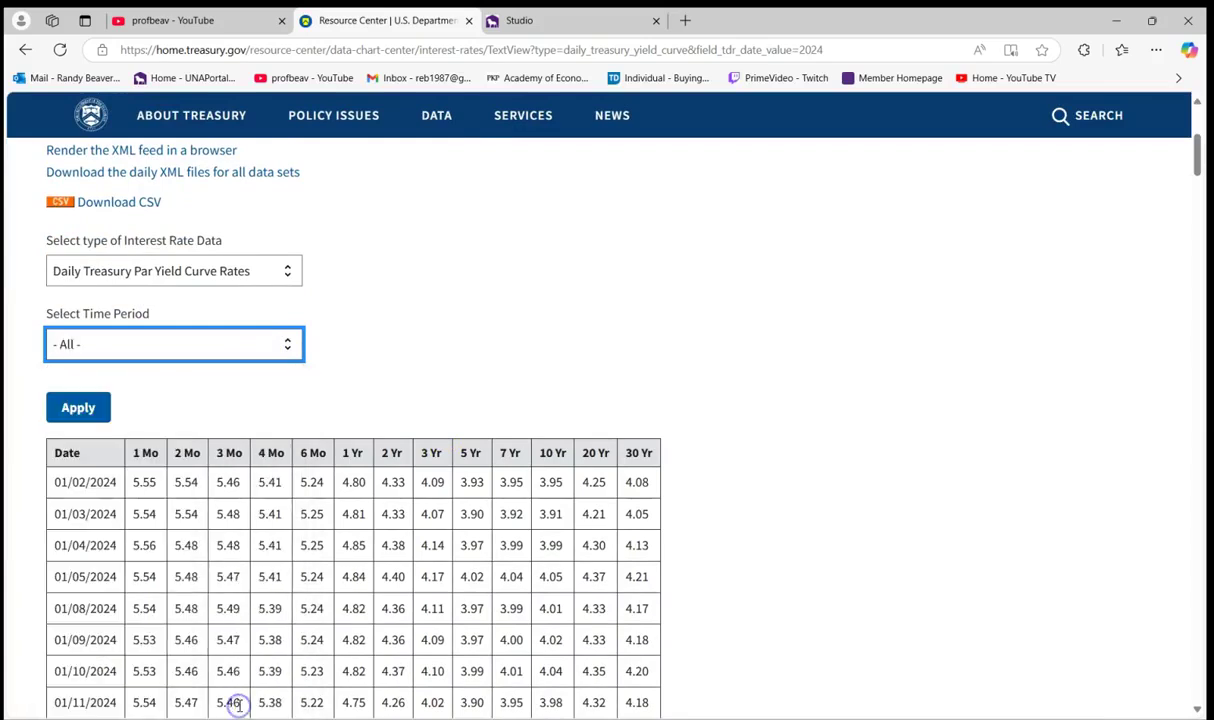
{"action": "left_click", "coordinate": [78, 409]}
{"action": "scroll", "coordinate": [507, 420], "scroll_direction": "down", "scroll_amount": 5}
{"action": "scroll", "coordinate": [503, 430], "scroll_direction": "up", "scroll_amount": 5}
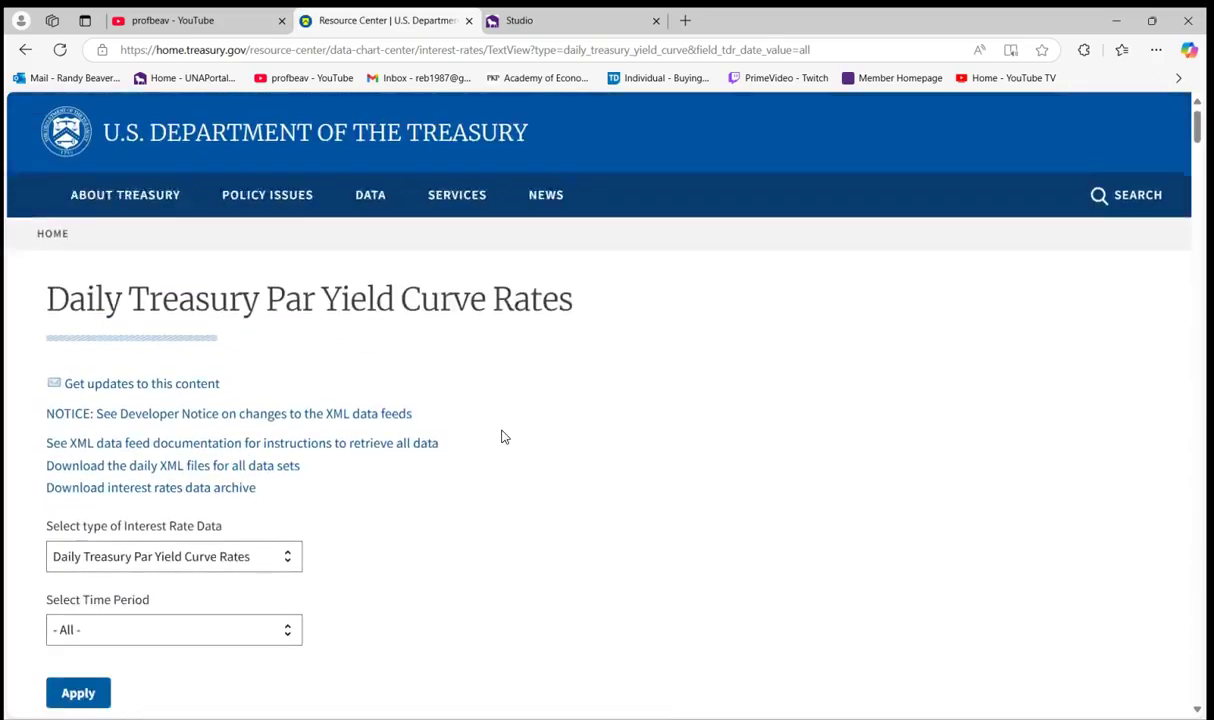